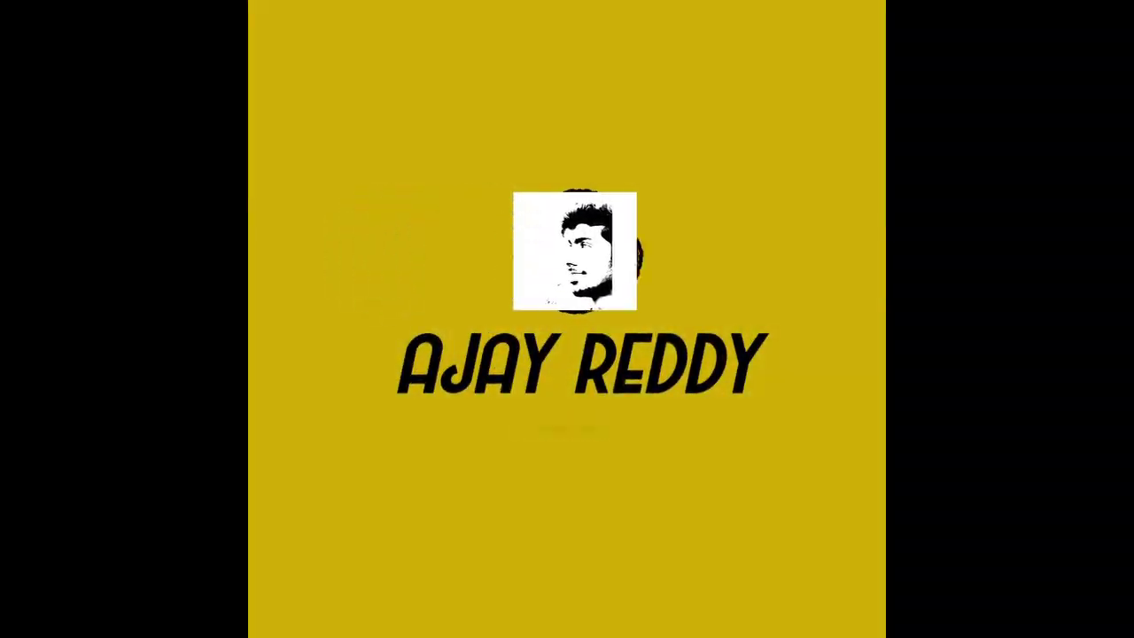
Complete the VirtualBox line of the note so it reads "download vm virtualbox ....> link in discription".
text(...)
text(> )
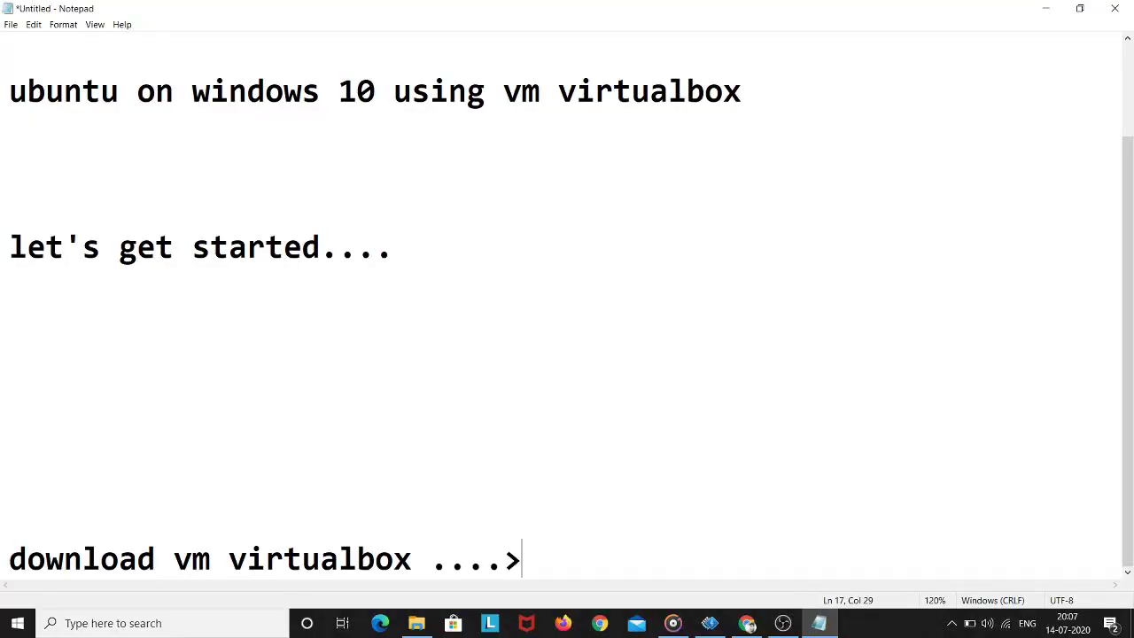
text(link in discription)
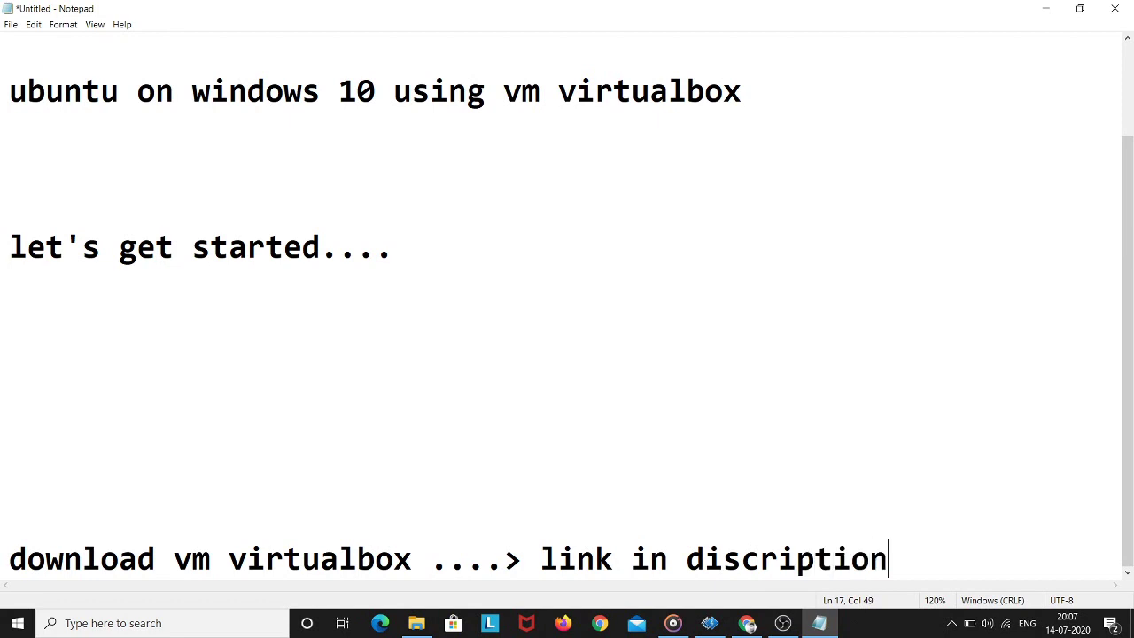
Add the line "download ubuntu LTS LATEST VERSION ....> LINK IN DISCRIPTION" a few lines below, followed by blank lines.
key(Return)
key(Return)
key(Return)
key(Return)
key(Return)
text(download)
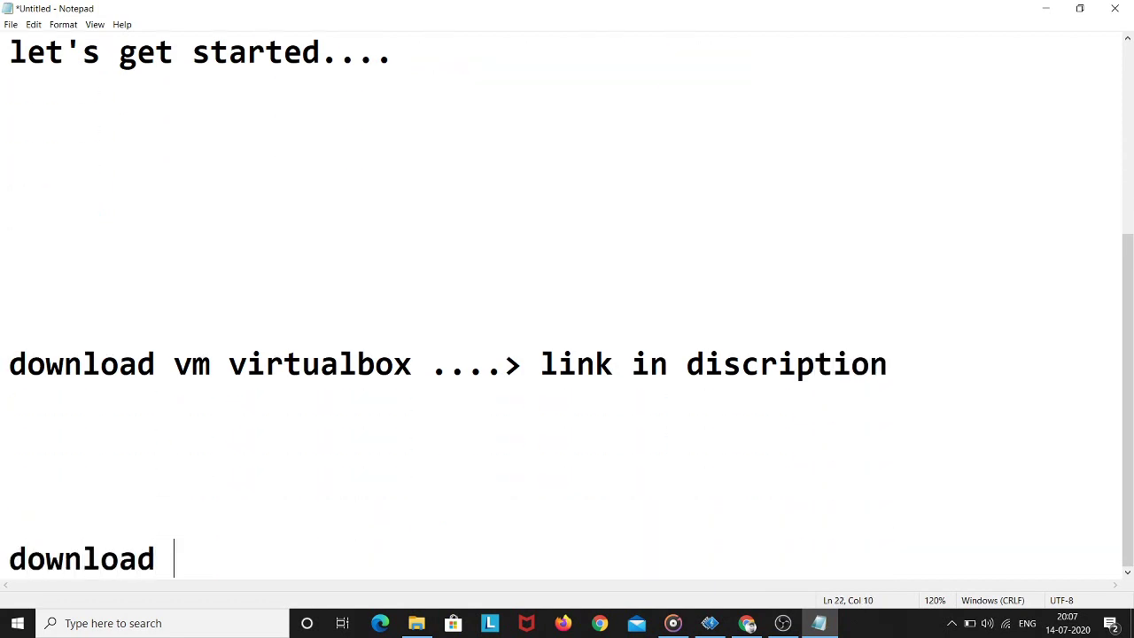
text(ubuntu LTS LATEST VERSION ....> LINK IN )
text(S)
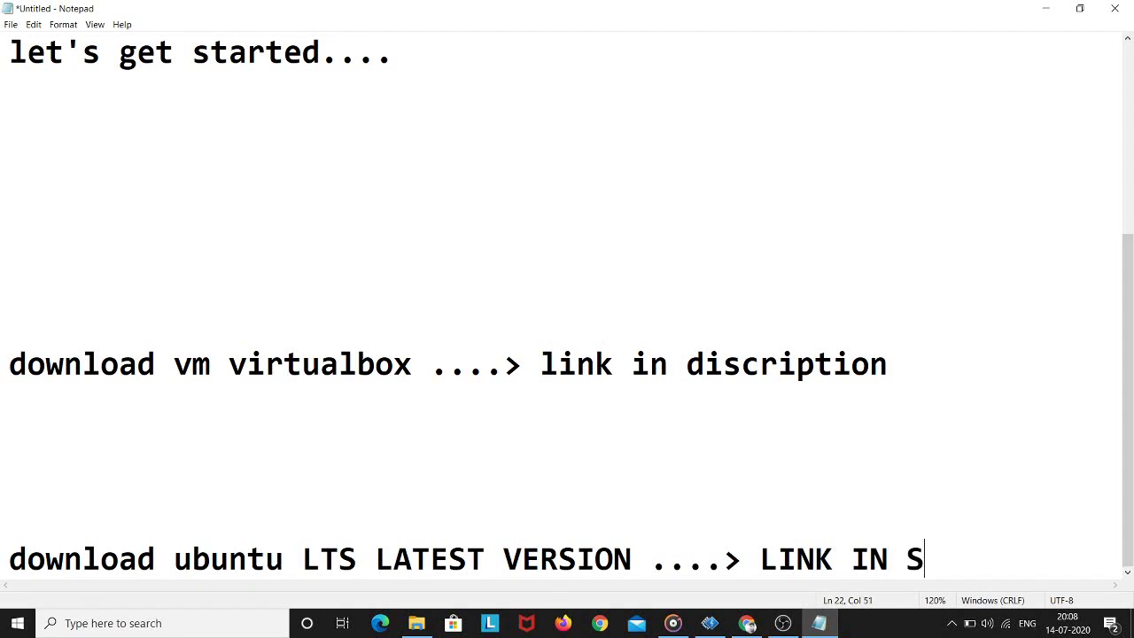
key(BackSpace)
text(DISCRIPT)
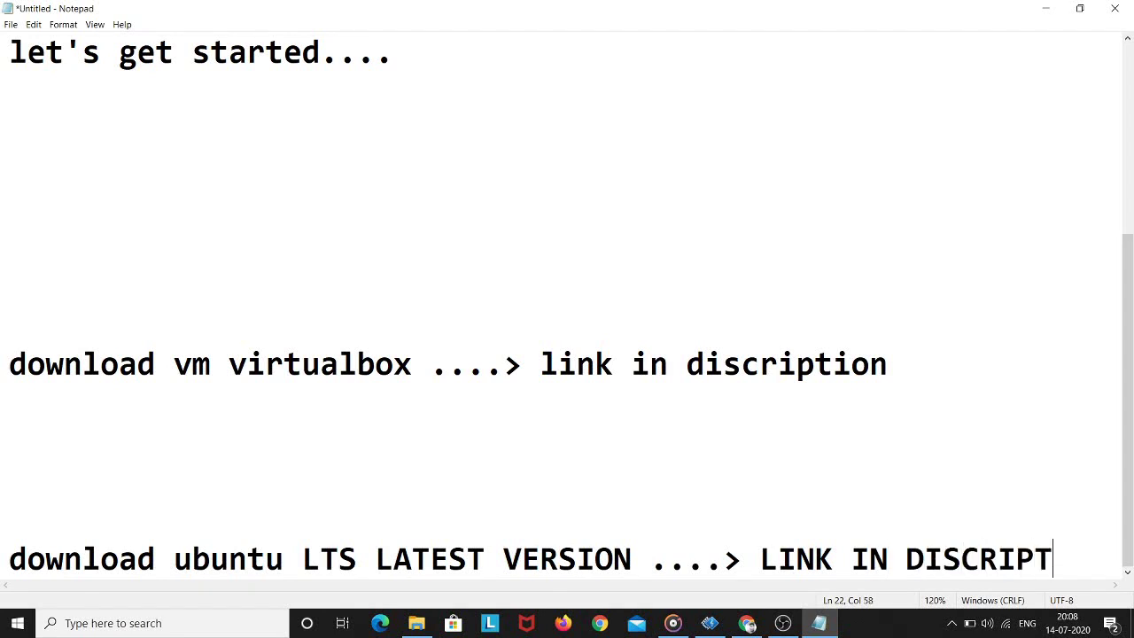
text(ION)
key(Return)
key(Return)
key(Return)
key(Return)
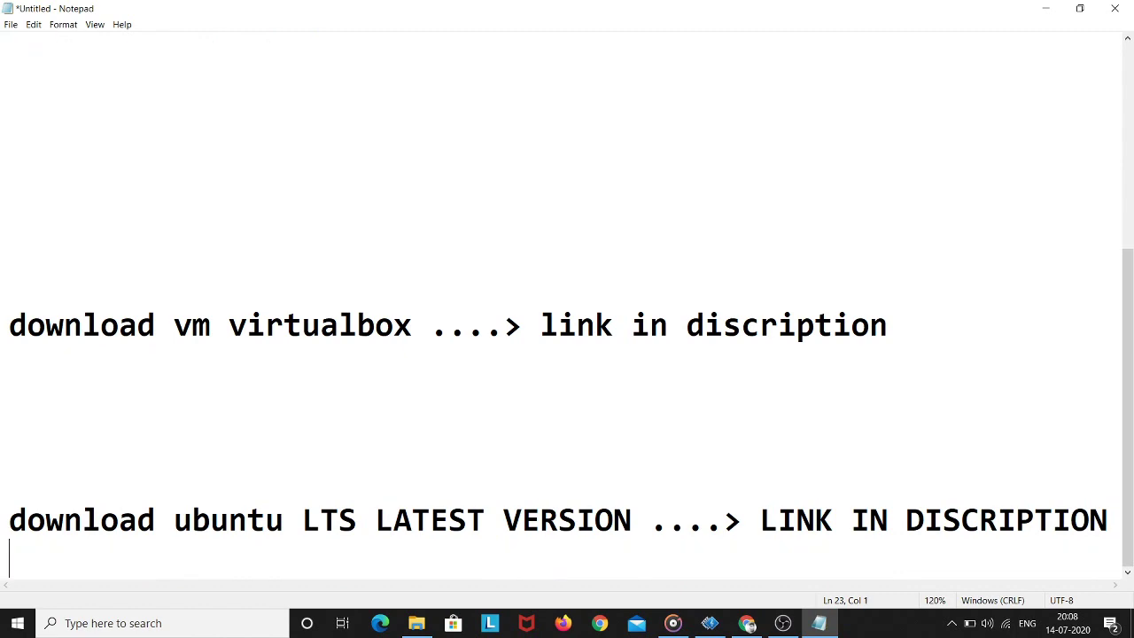
Switch to Chrome, search for "virtual machine by oracle" and download the VirtualBox 6.1.10 Windows installer from Oracle's site.
key(alt+Tab)
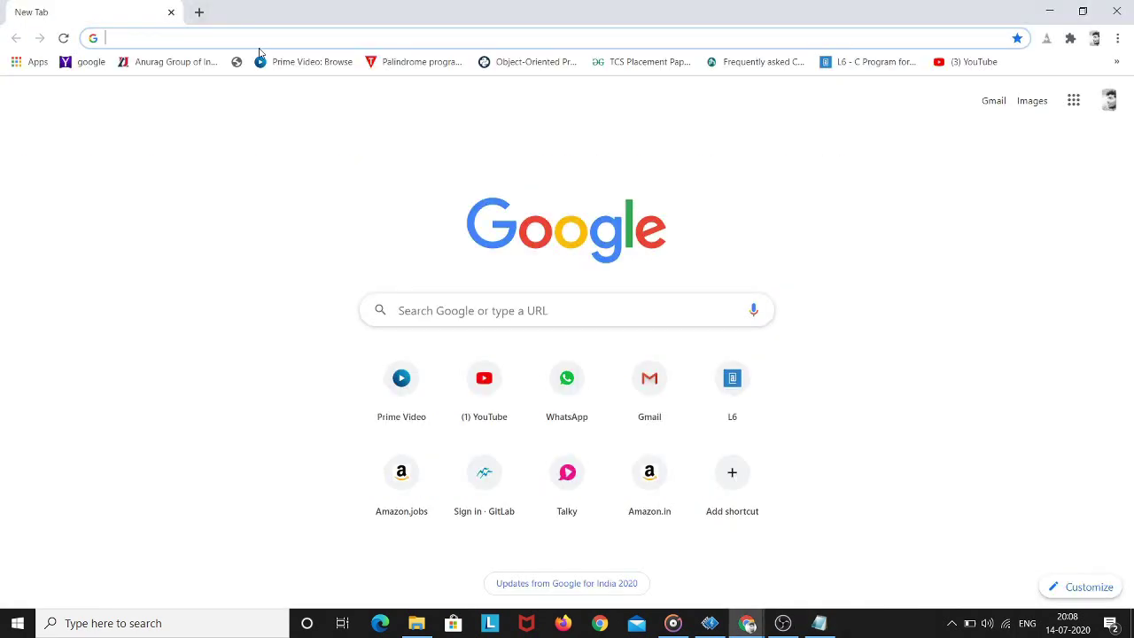
text(VIRTUAL)
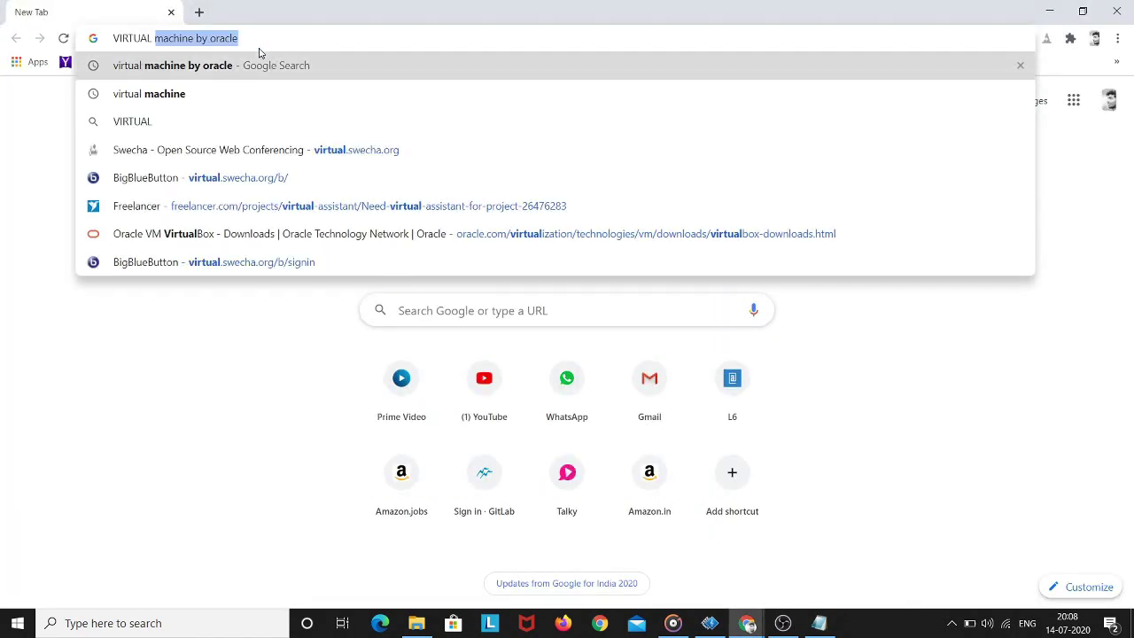
key(Return)
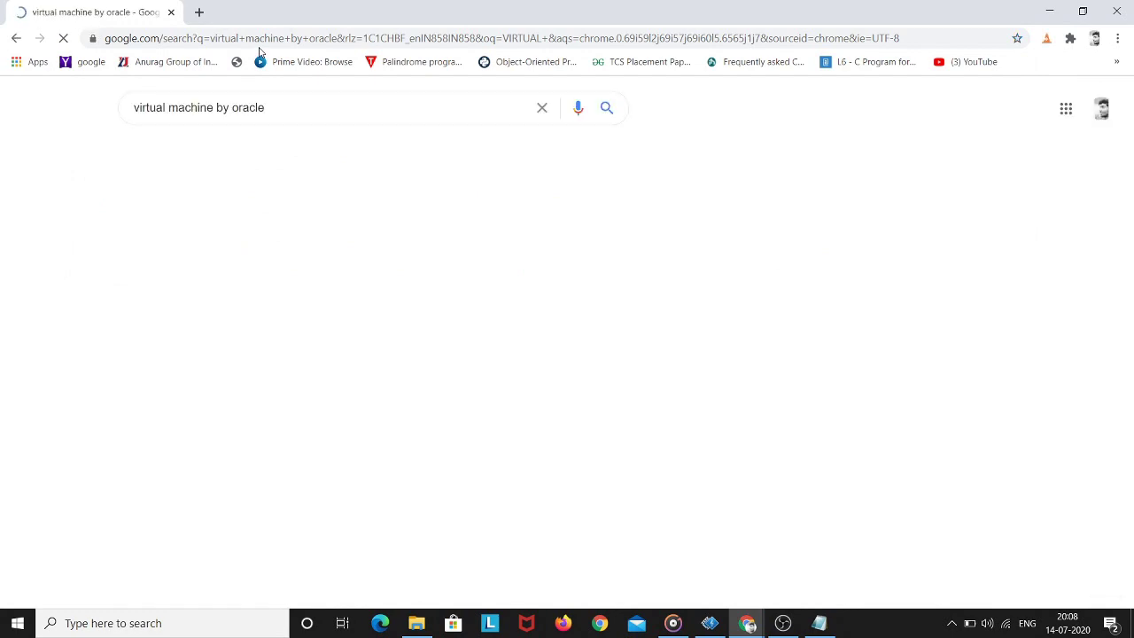
click(272, 230)
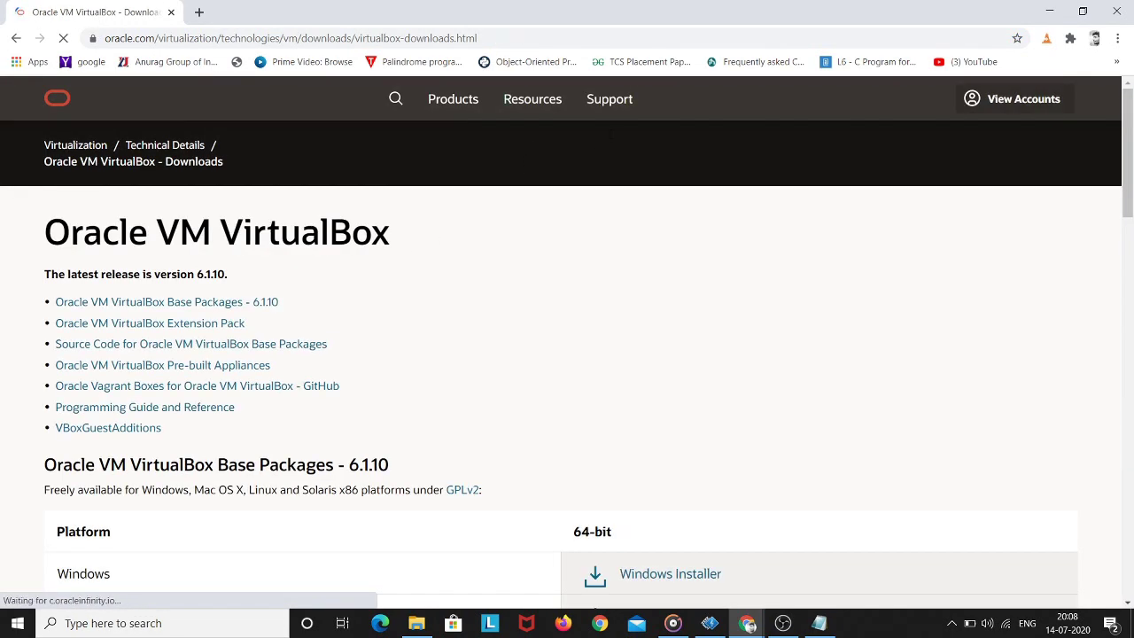
scroll(670, 334, down, 3)
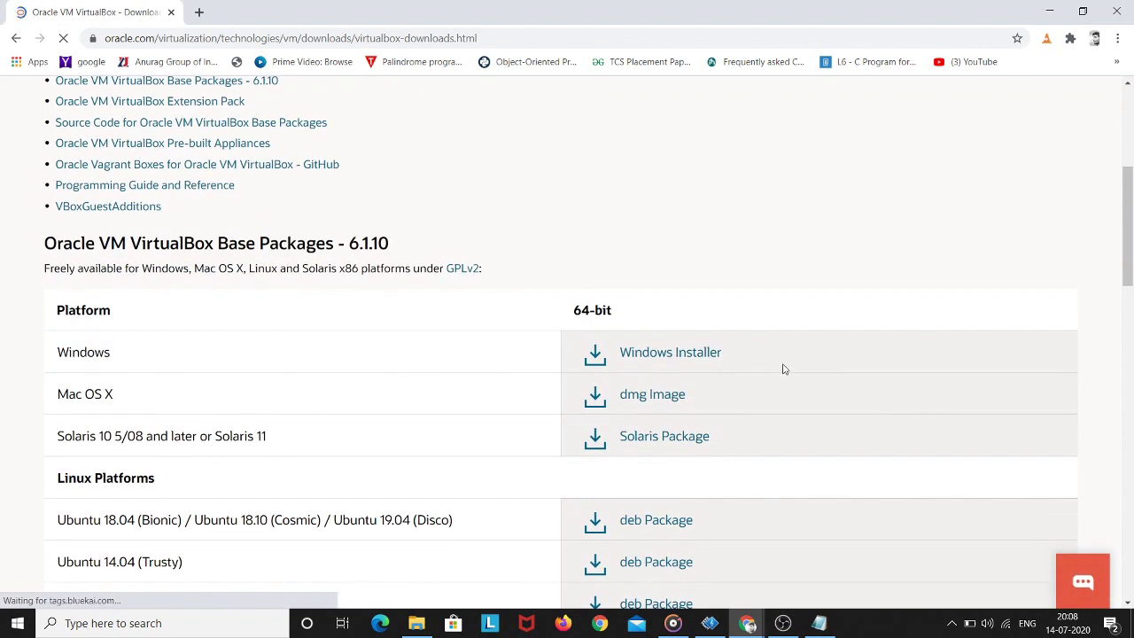
click(635, 353)
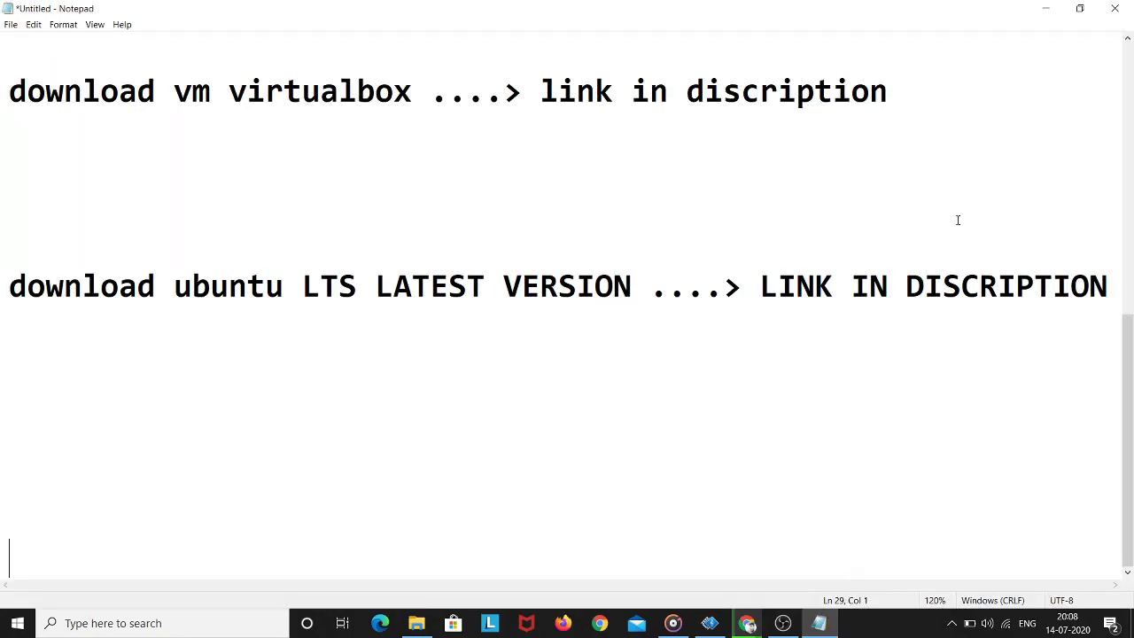
Highlight the Ubuntu LTS download line in the Notepad note.
click(907, 101)
drag(2, 288, 152, 334)
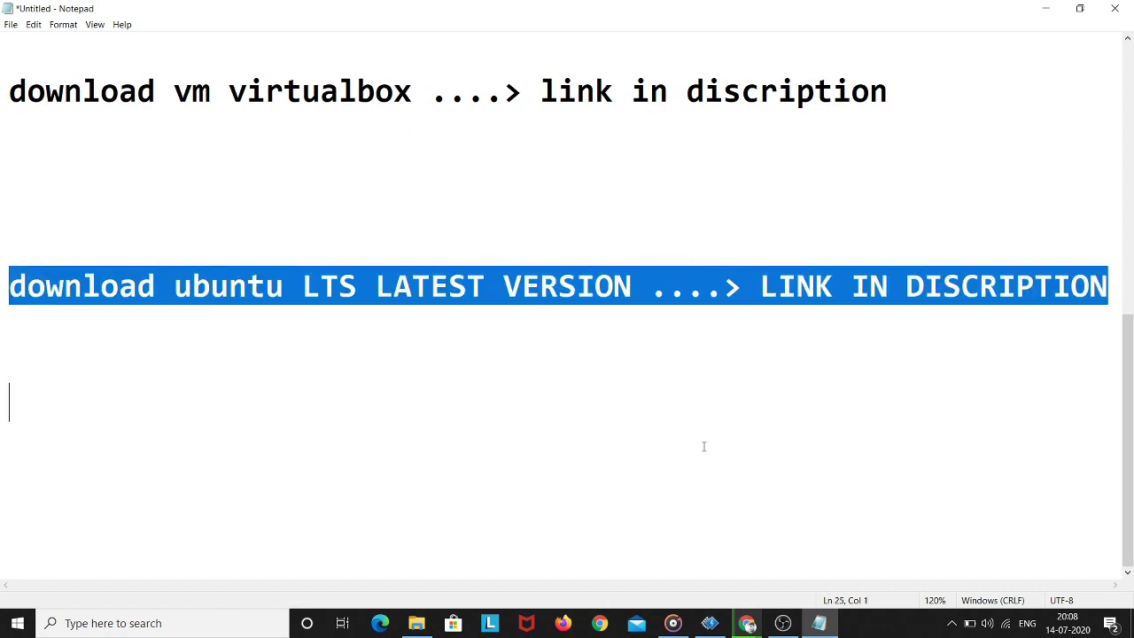
Return to Chrome, search for "ubuntu" in a new tab and open the ubuntu.com site.
mouse_move(747, 622)
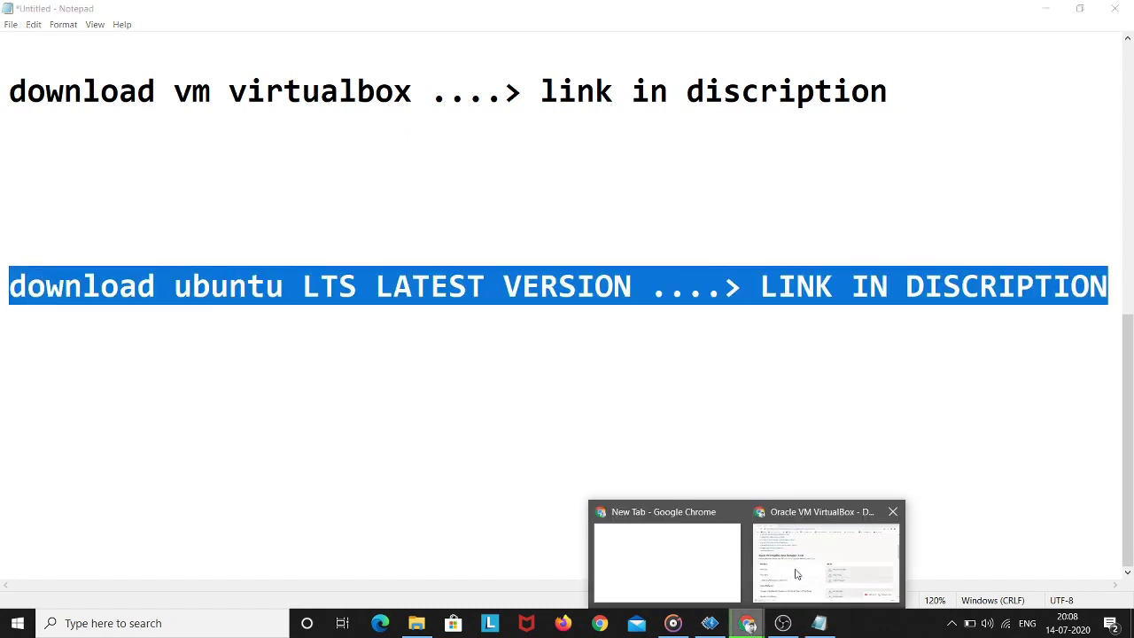
click(828, 544)
click(199, 12)
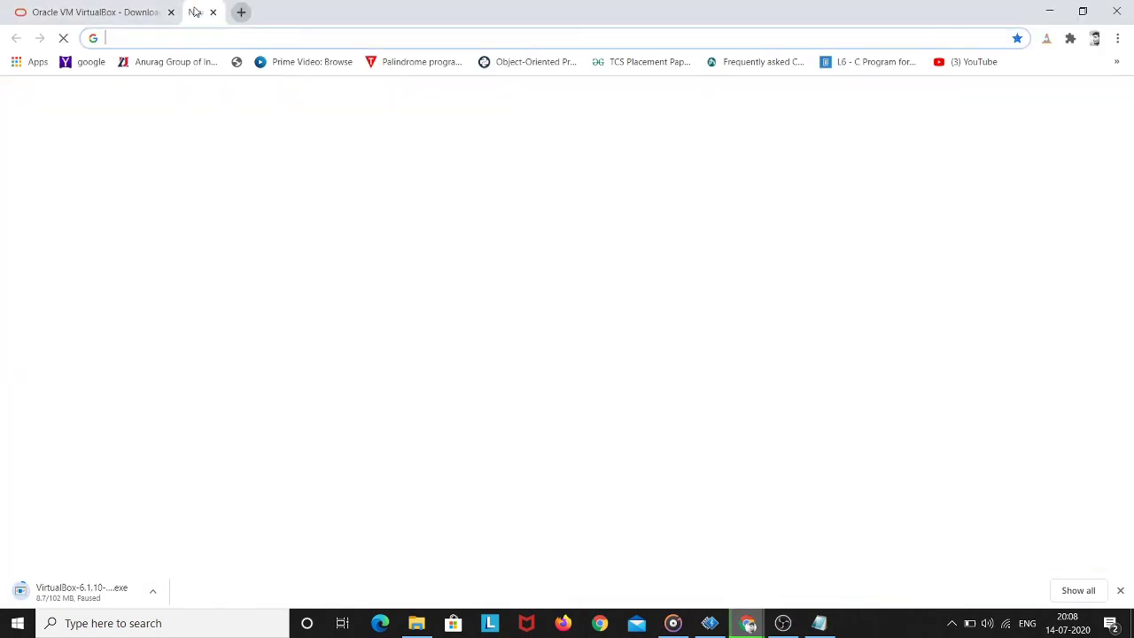
text(UBU)
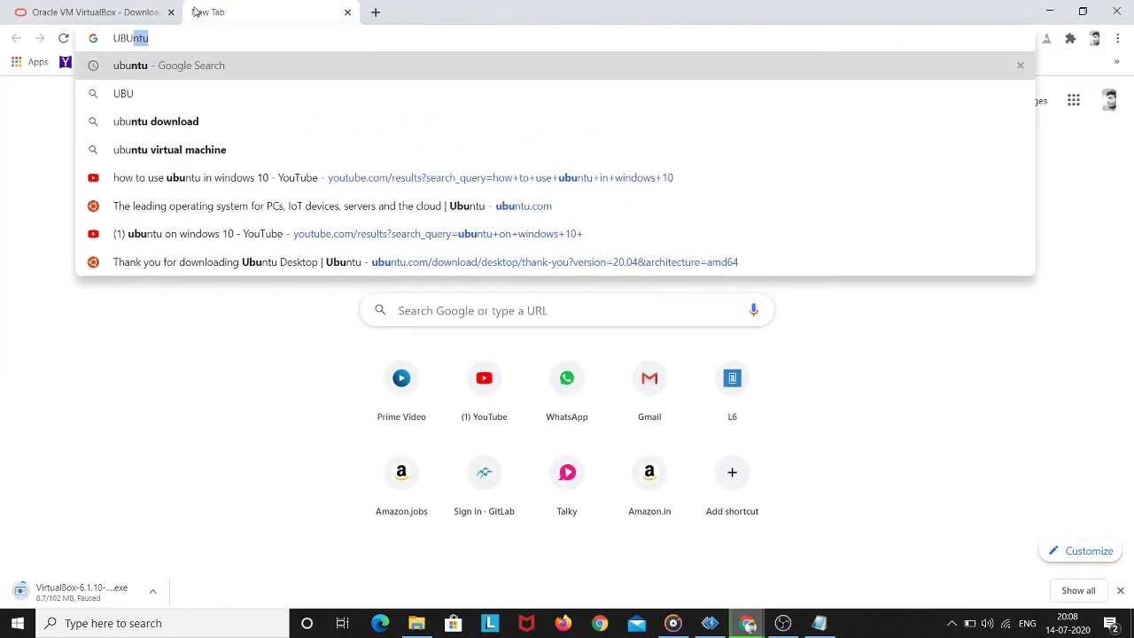
key(Return)
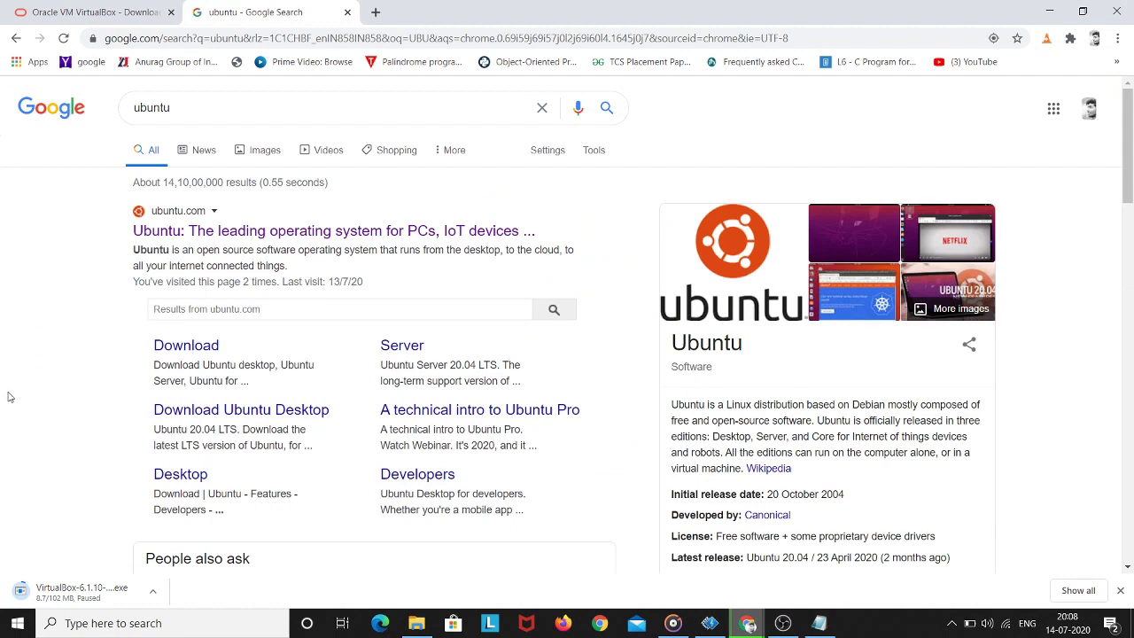
click(445, 232)
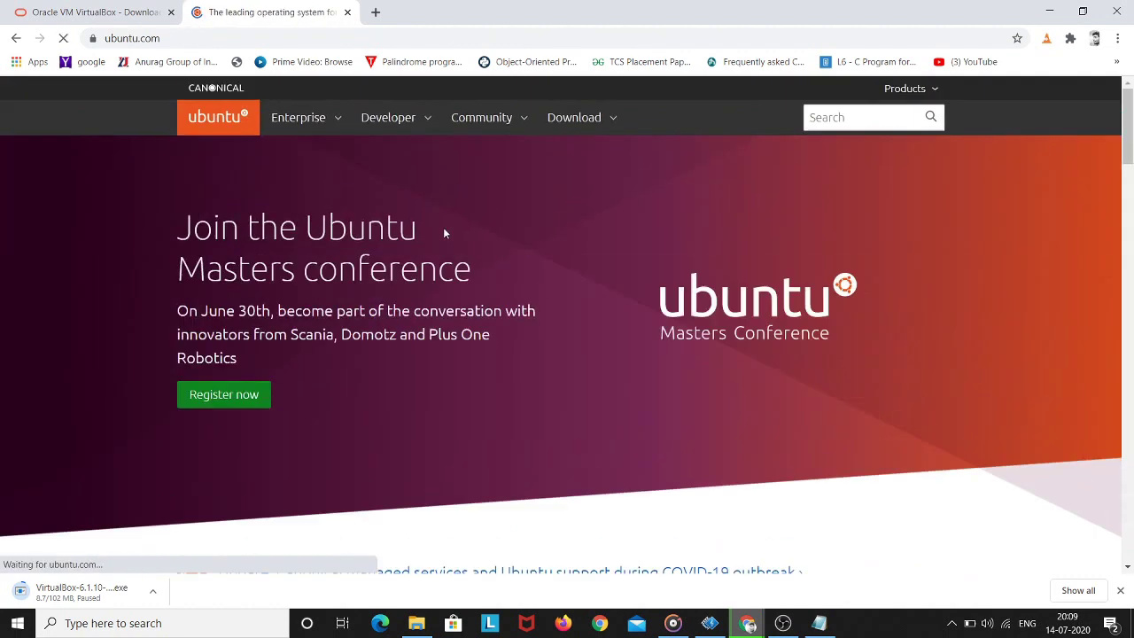
Download Ubuntu Desktop 20.04 LTS from the Ubuntu website.
click(596, 121)
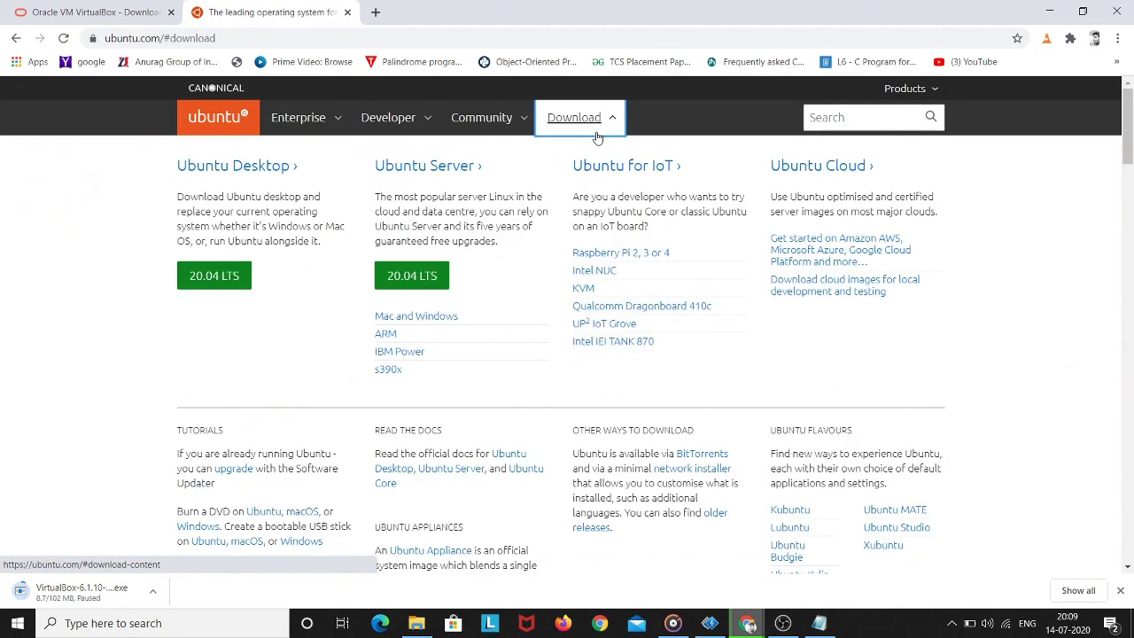
click(197, 278)
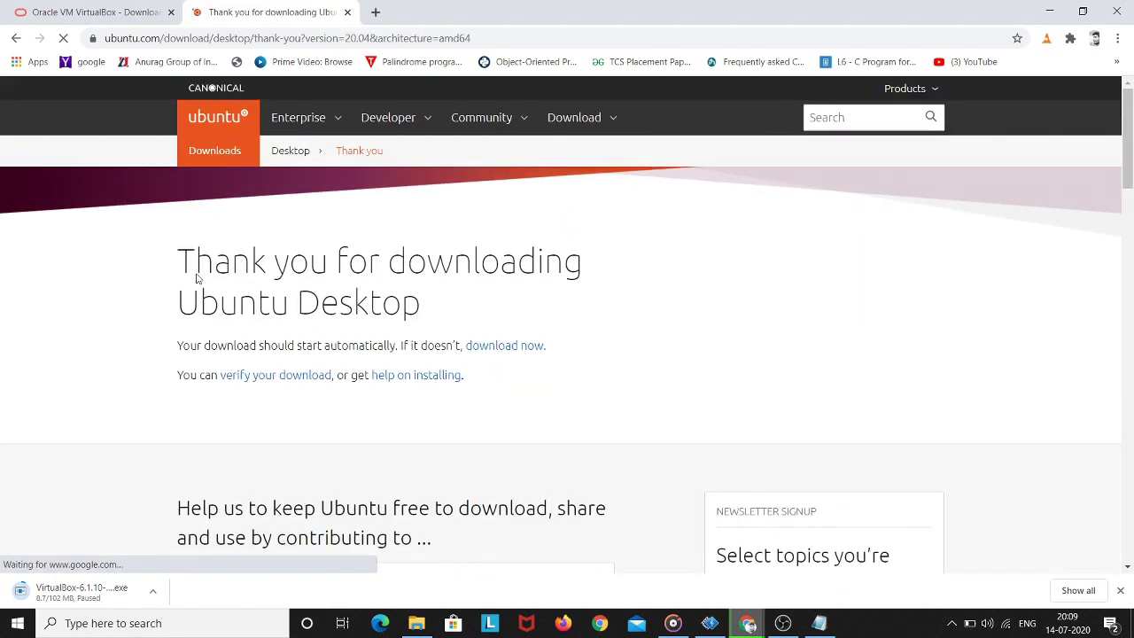
click(508, 347)
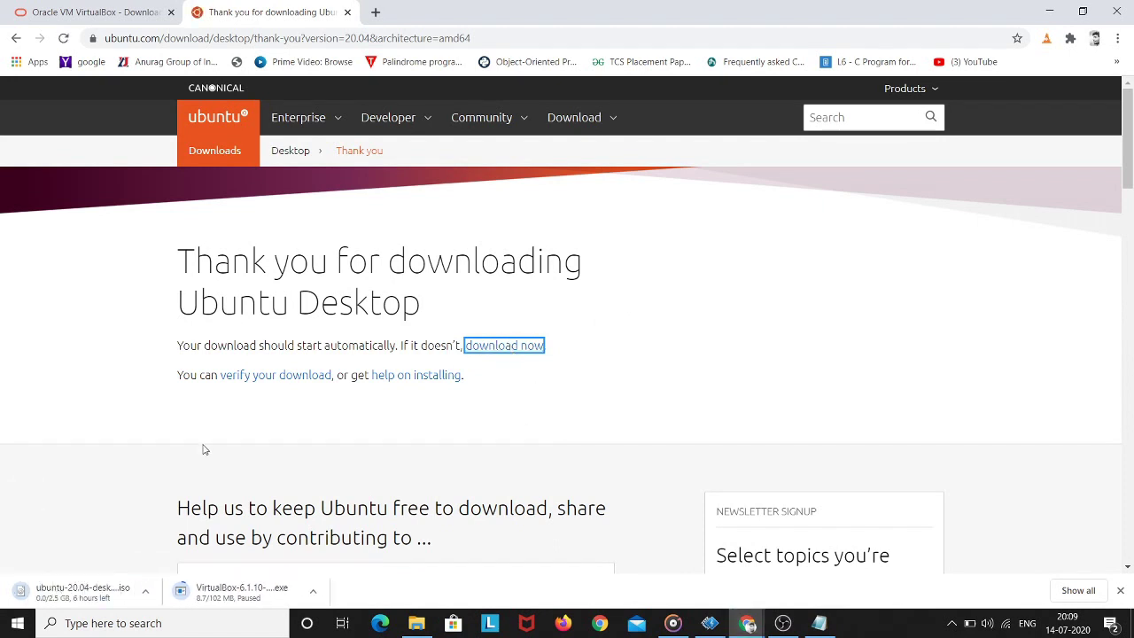
Switch to Notepad and add the line "After downloading both files install vm virtualbox..." below the Ubuntu line.
click(818, 623)
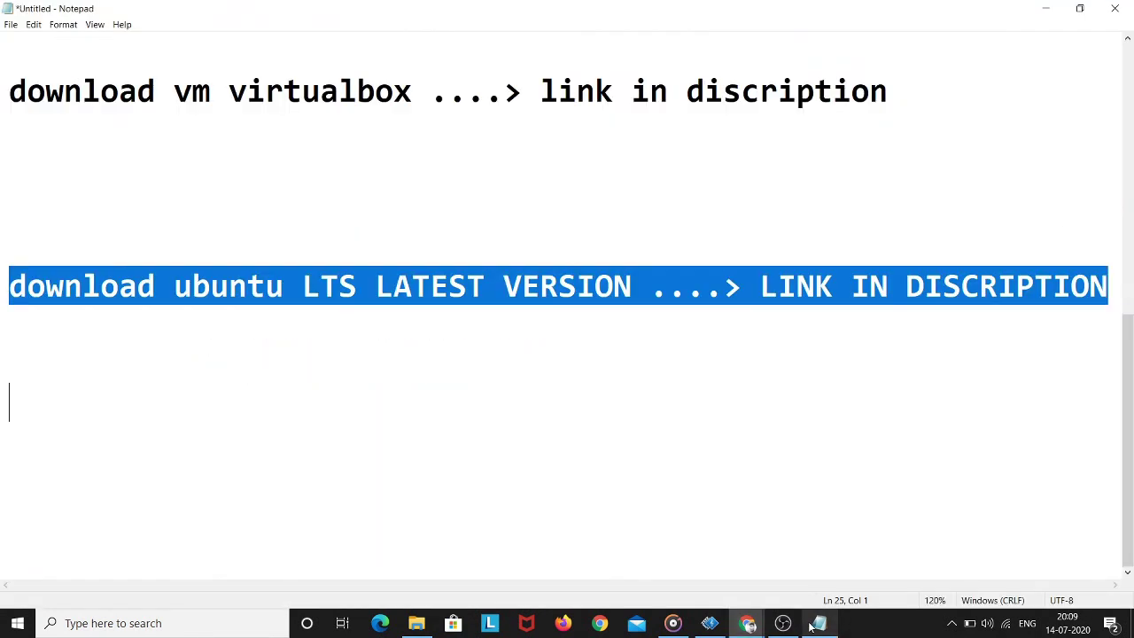
click(635, 381)
click(1107, 286)
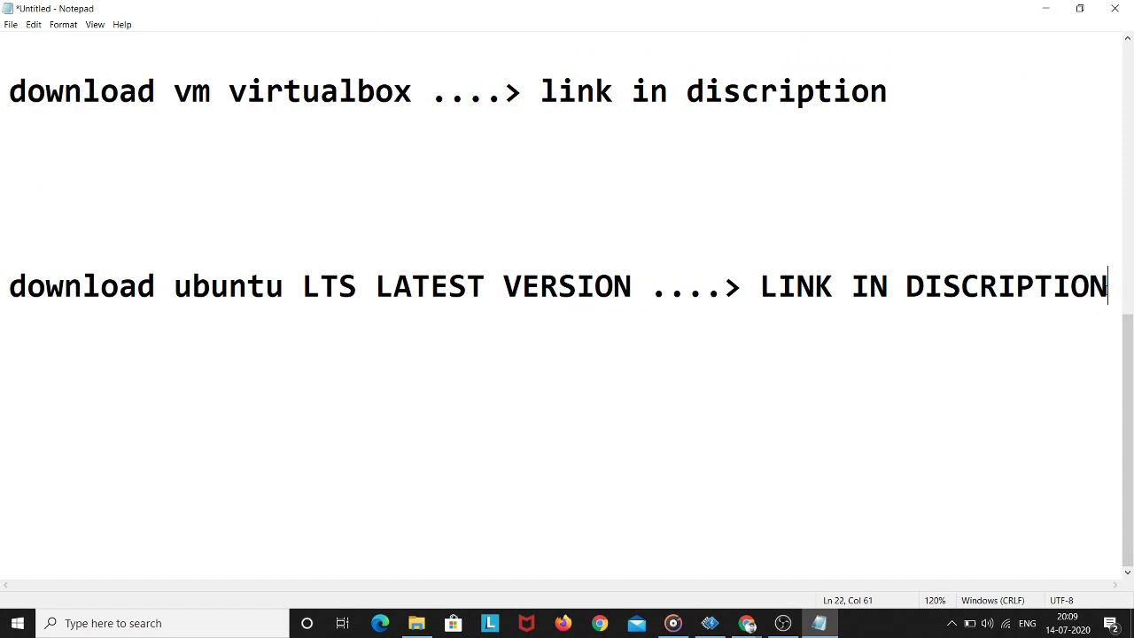
key(Return)
key(Return)
key(Return)
key(Return)
text(After downloading both file)
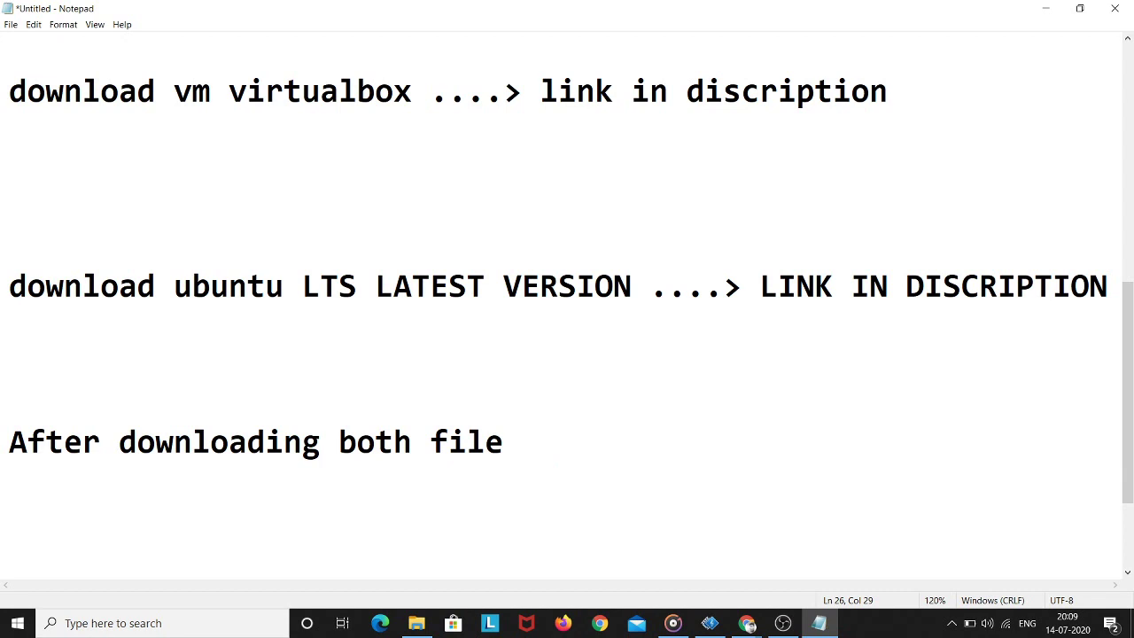
key(BackSpace)
text(s install vm virtual )
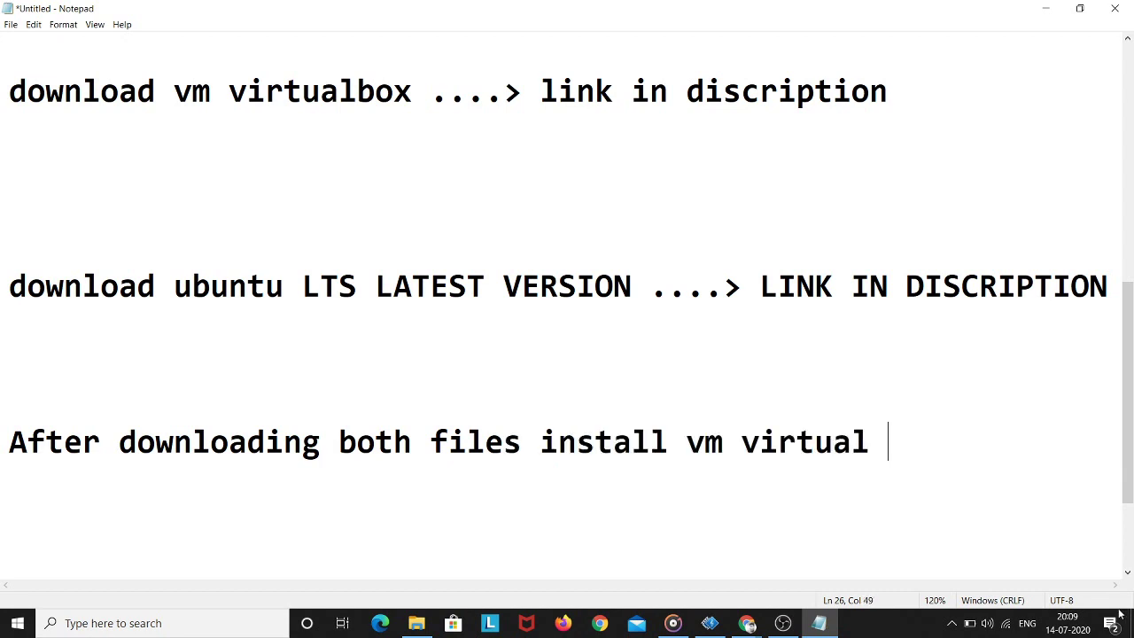
text(box)
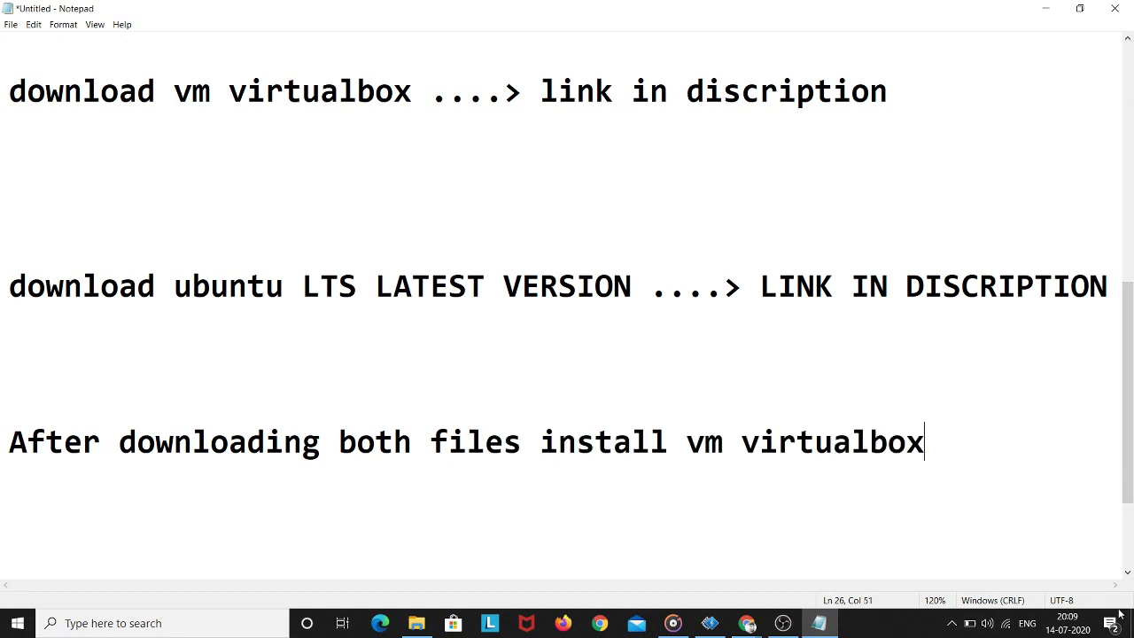
text(...)
Switch to the Downloads folder in File Explorer and launch the VirtualBox-6.1.10-138449-Win installer.
key(alt+Tab)
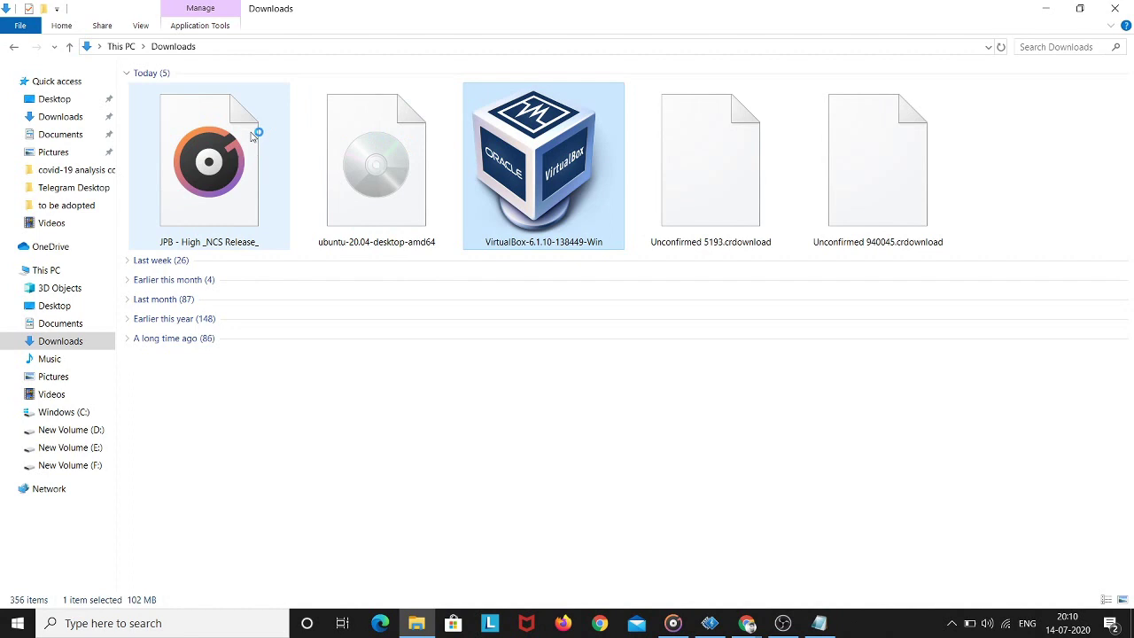
key(Return)
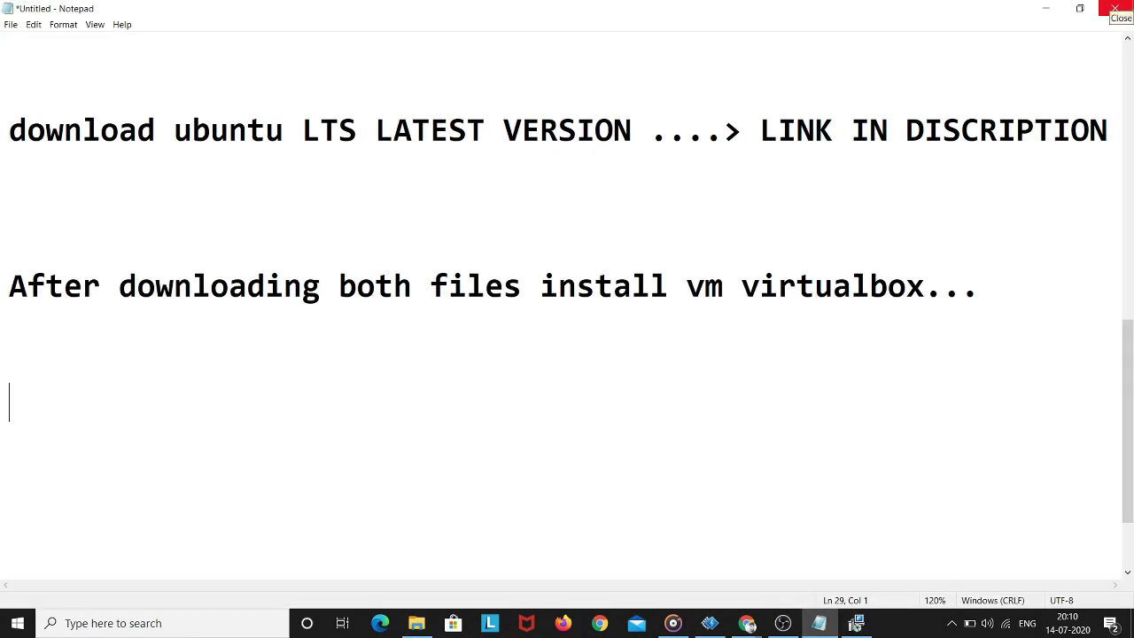
Add the line "open vm virtualbox" to the Notepad note below the installation line.
text(open)
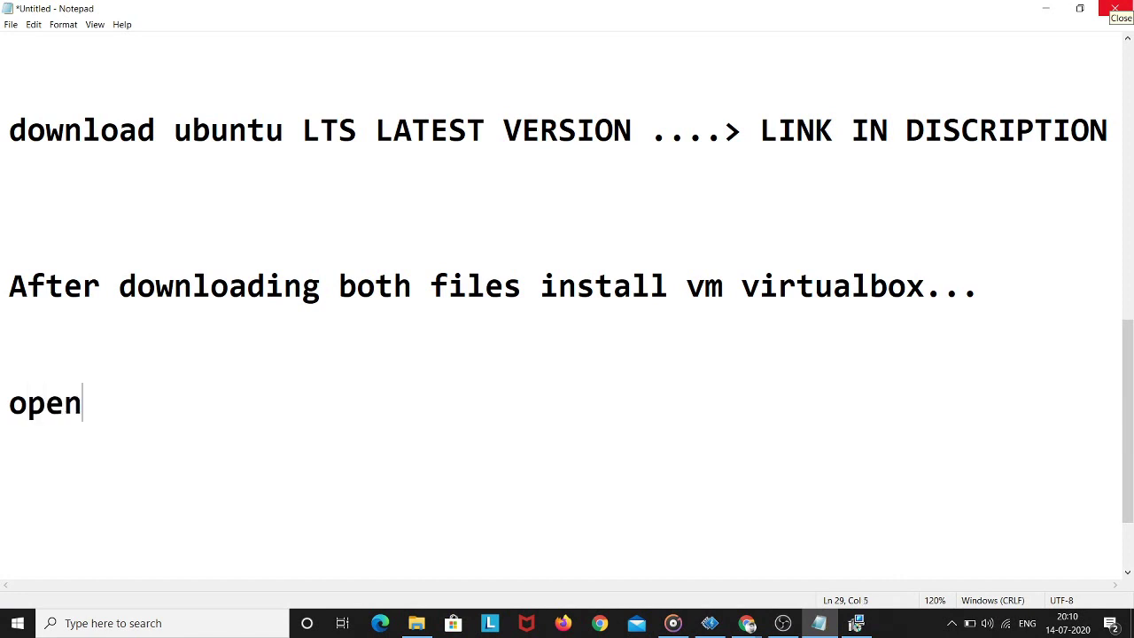
text( vm virtual )
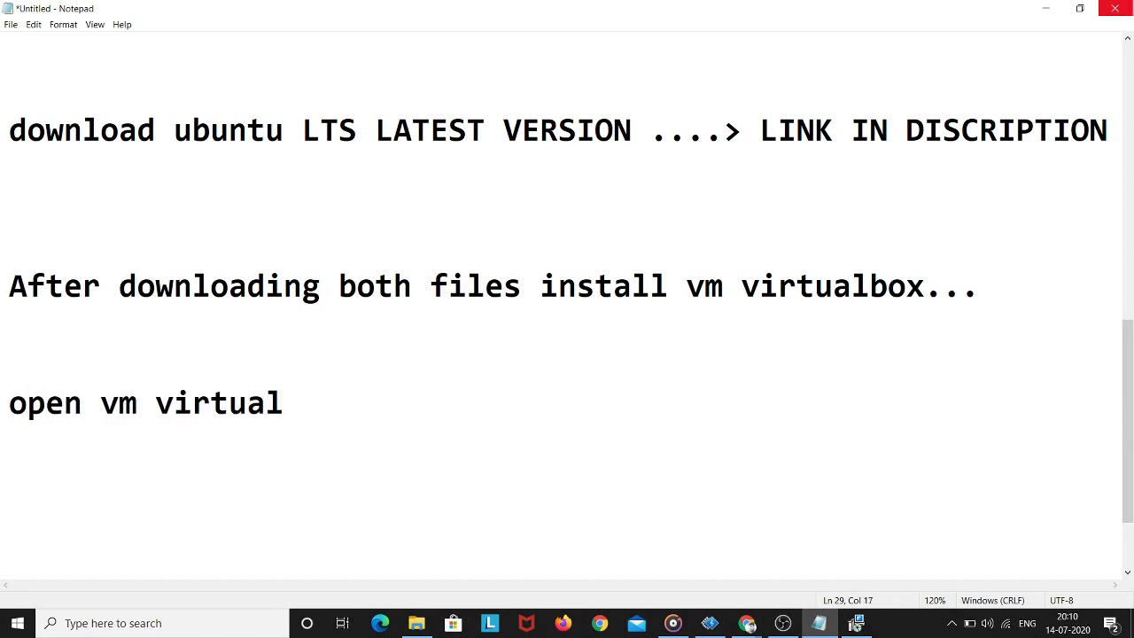
text(mac=)
key(BackSpace)
key(BackSpace)
key(BackSpace)
key(BackSpace)
key(BackSpace)
text(box)
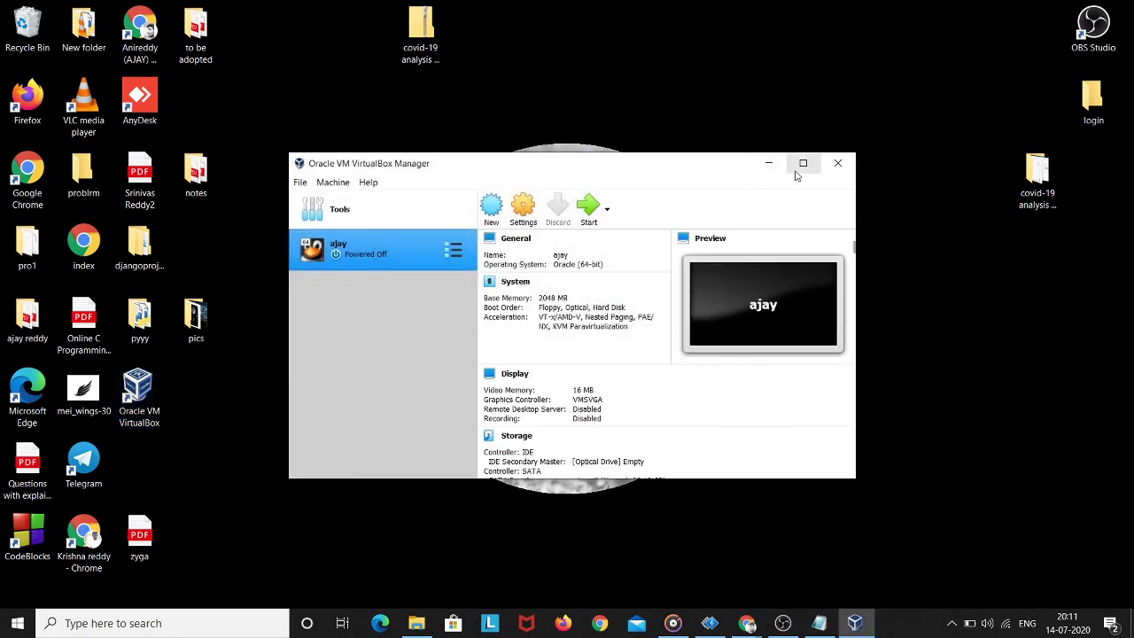
Maximize the Oracle VM VirtualBox Manager window.
click(799, 167)
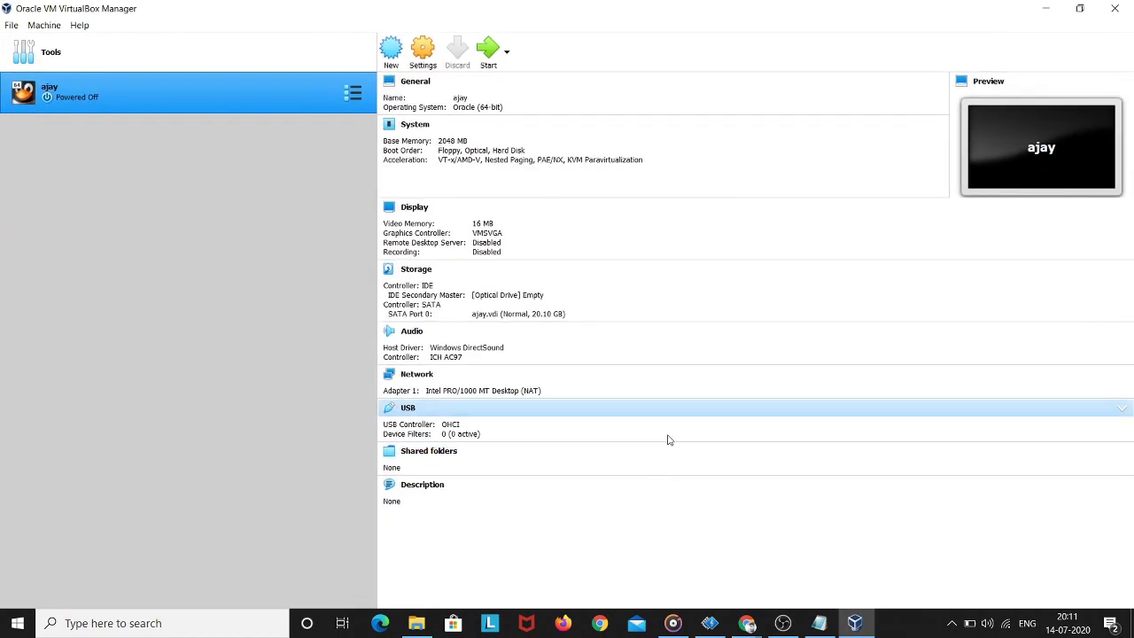
Switch to Notepad and complete the first numbered instruction as "1.click on new and select path and disk".
click(818, 623)
text(new and)
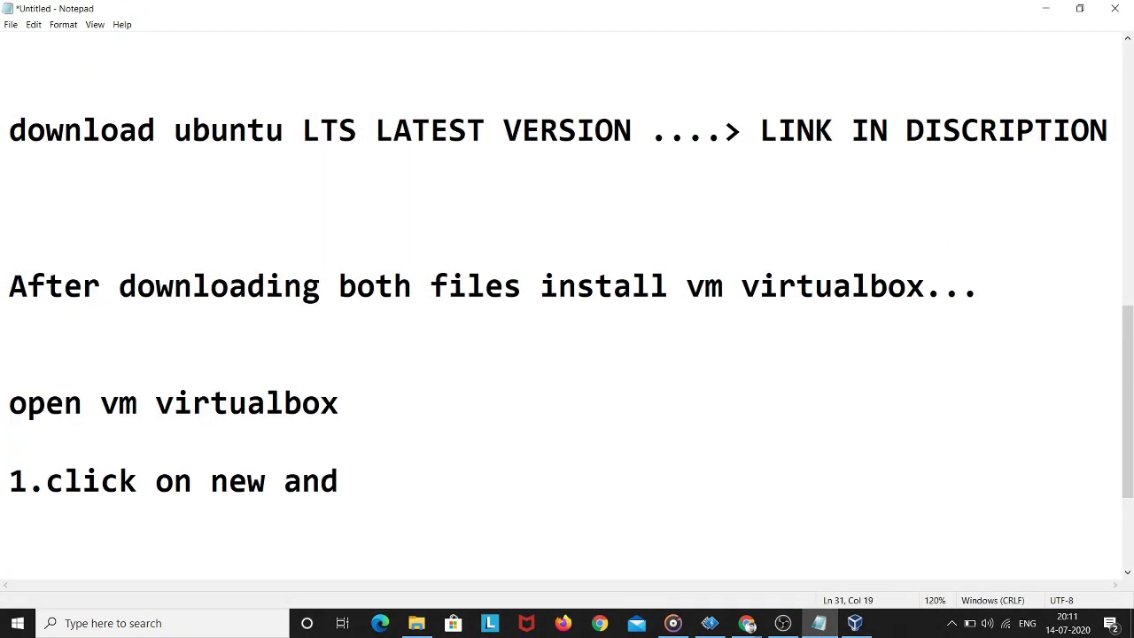
text( select path dis)
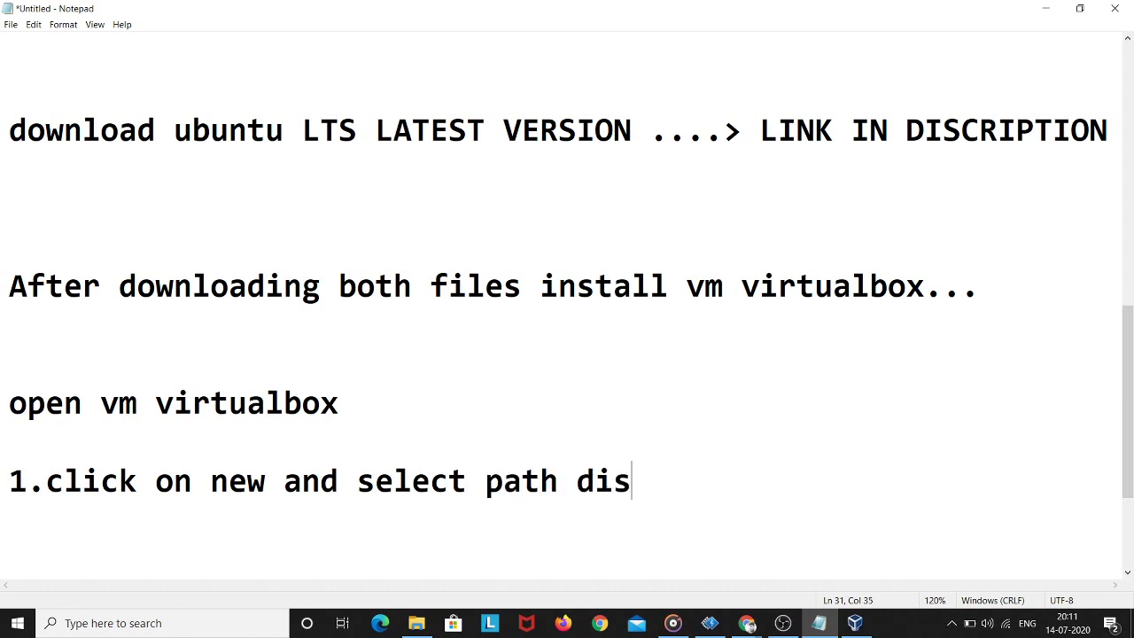
text(k)
text(and)
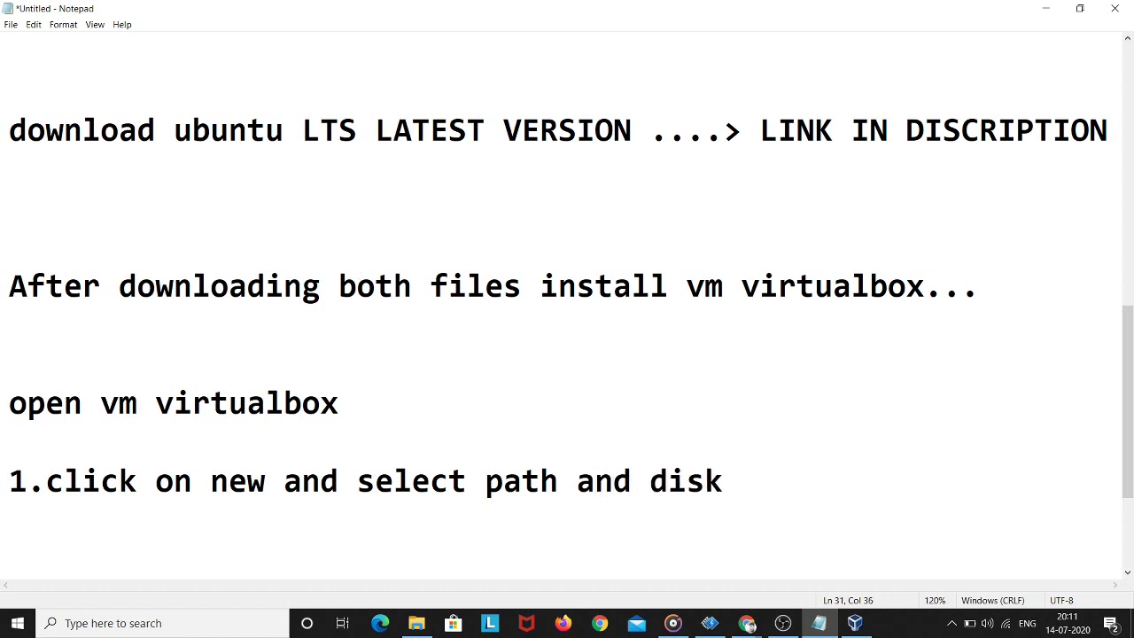
Start creating a new virtual machine in VirtualBox, and add "select type as linux" below the first instruction in Notepad.
click(10, 519)
click(854, 622)
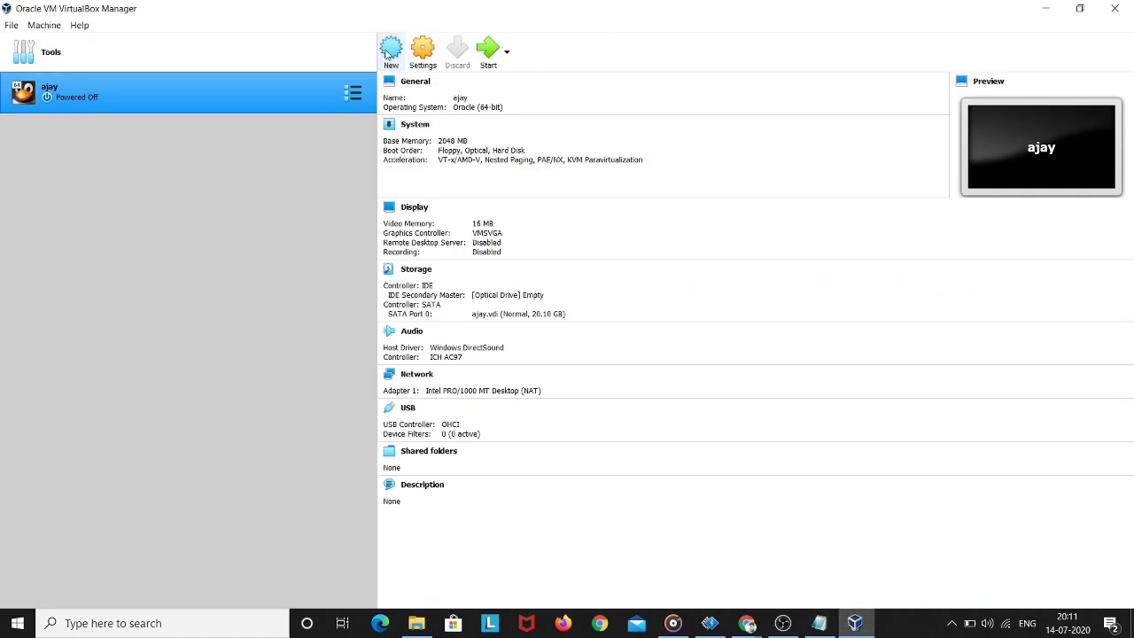
click(390, 52)
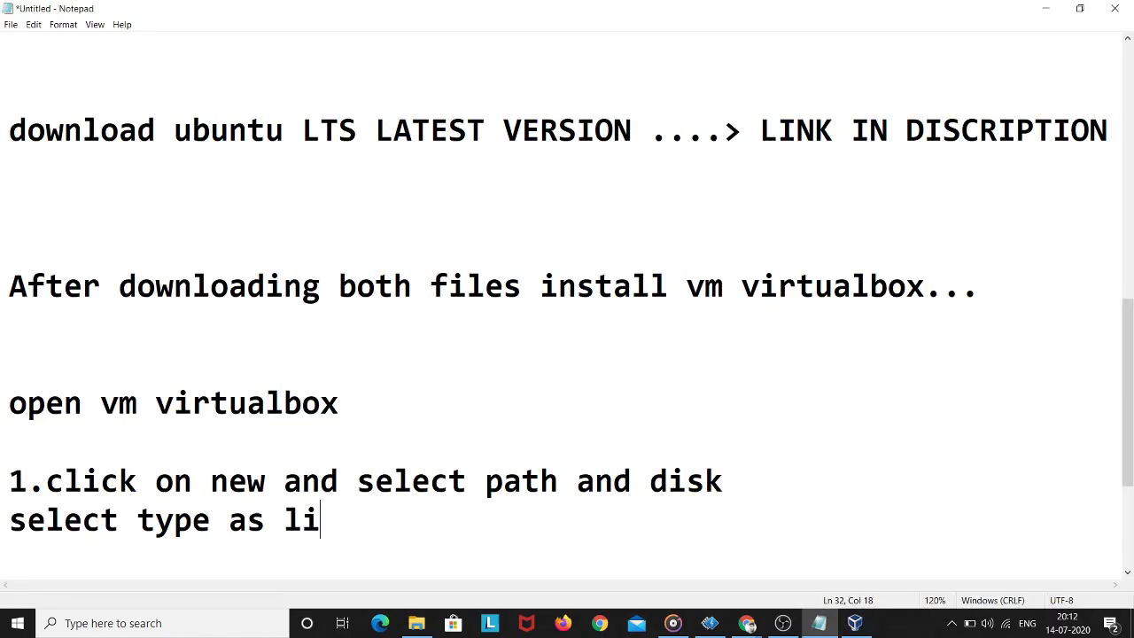
text(nux)
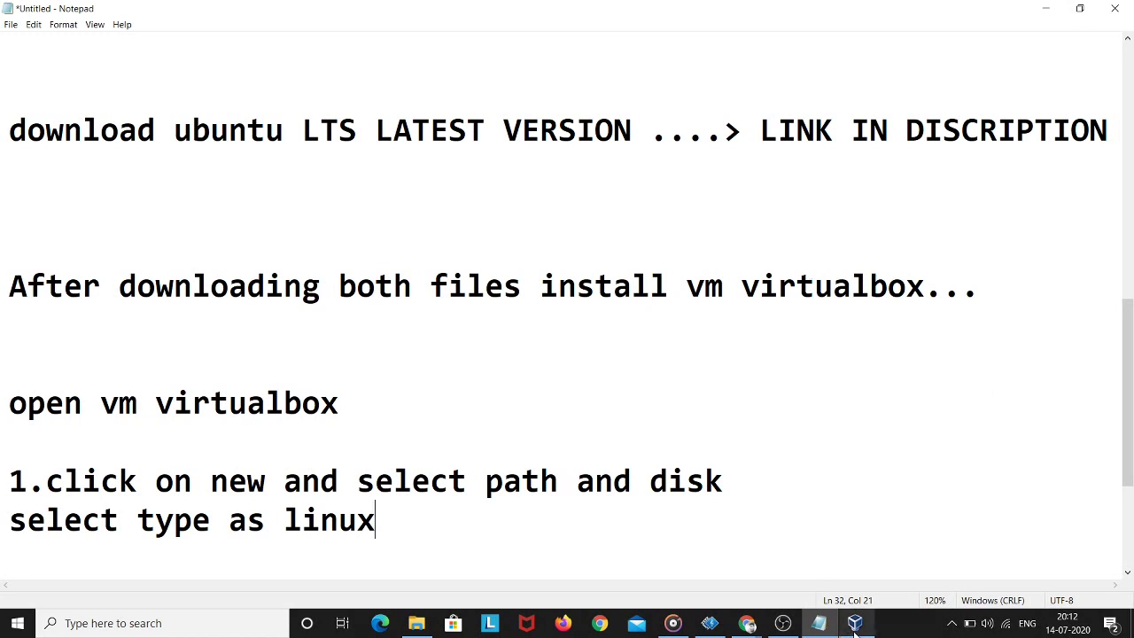
Switch to VirtualBox, set the new virtual machine's type to Linux, enter its name and continue to the memory size.
key(alt+Tab)
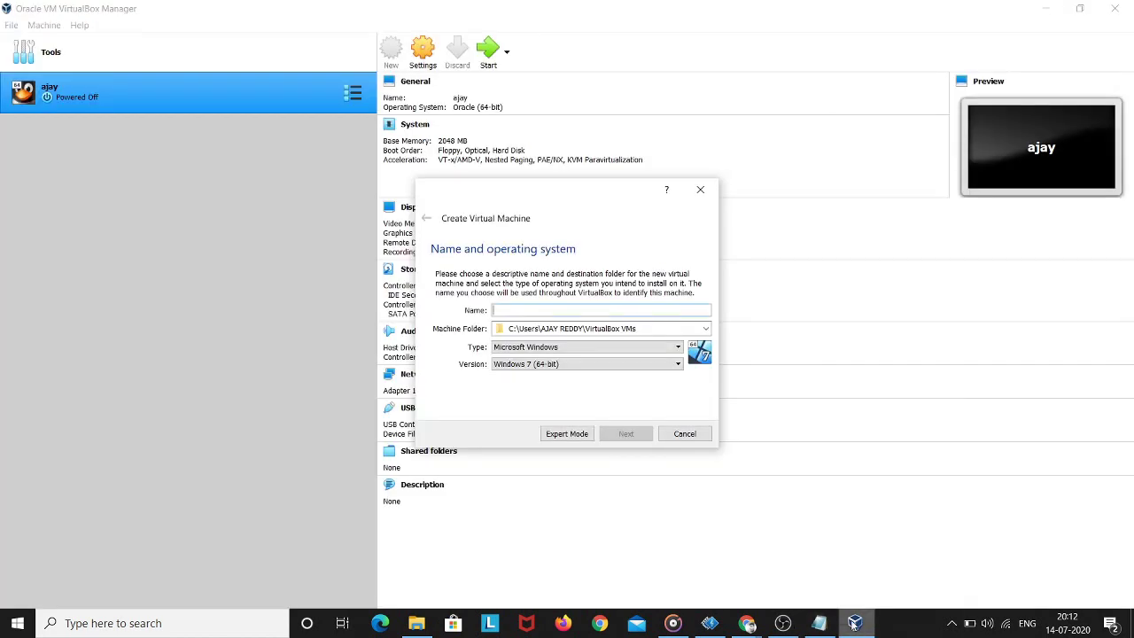
click(620, 347)
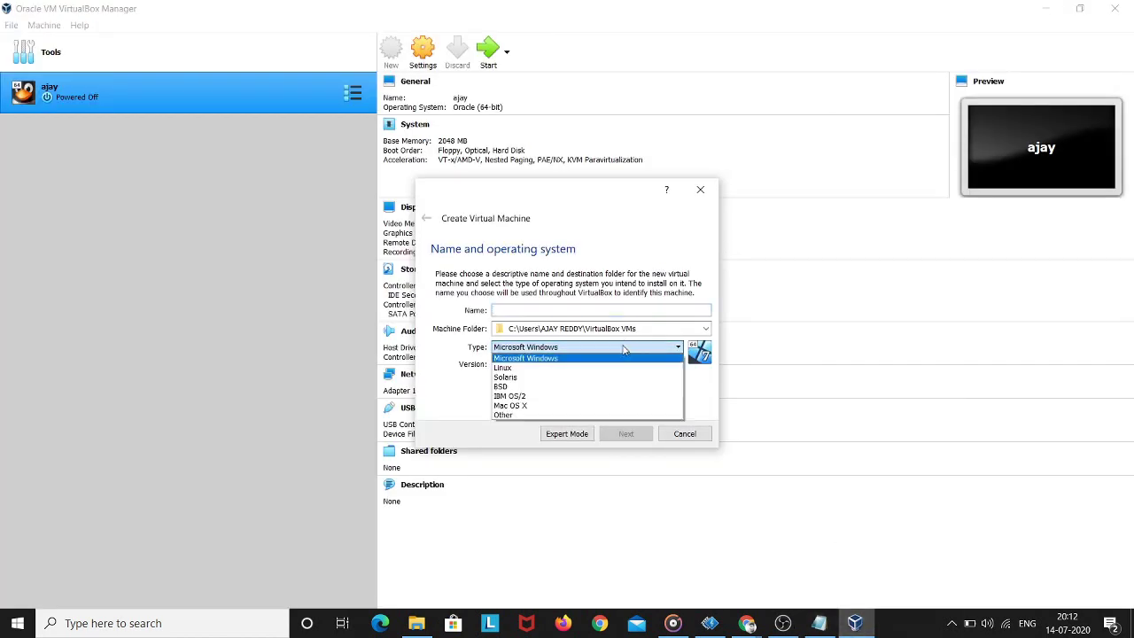
click(507, 368)
click(593, 308)
text(a)
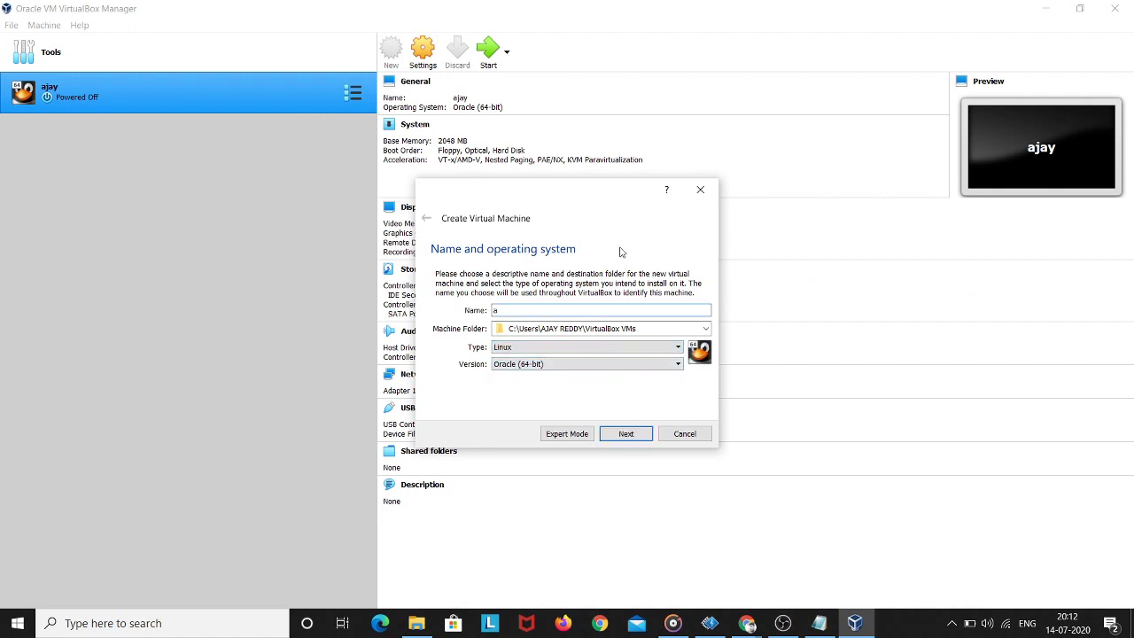
text(jay2)
click(624, 434)
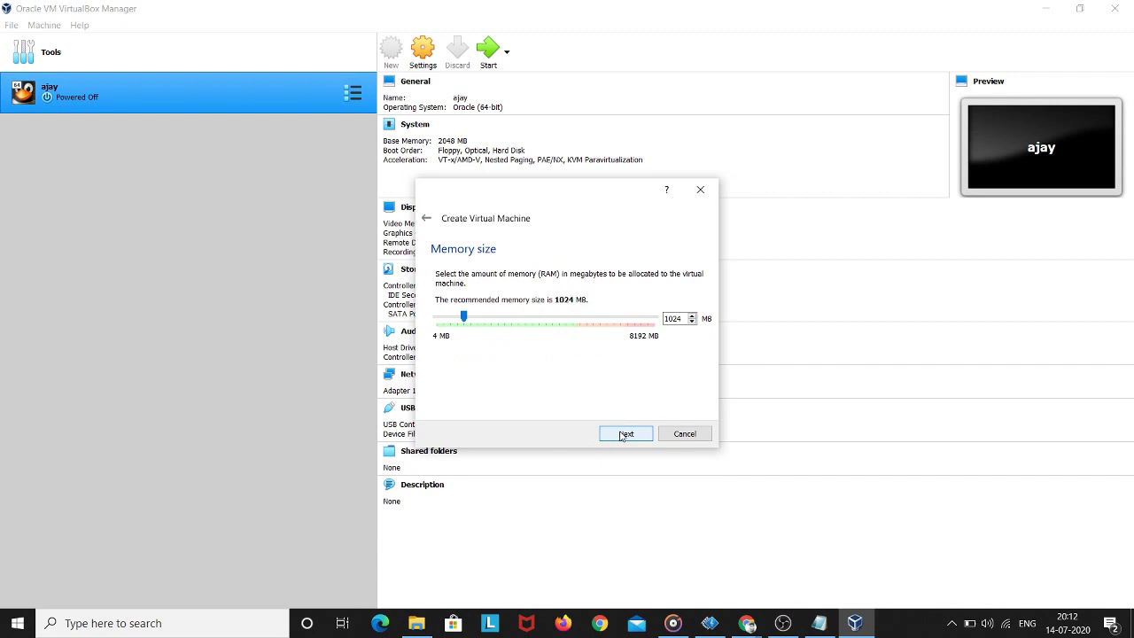
Switch to Notepad and add the second instruction as "2.better to have 2gb ram(2048)\" followed by "and 25gb harddisk".
click(818, 623)
text(ram()
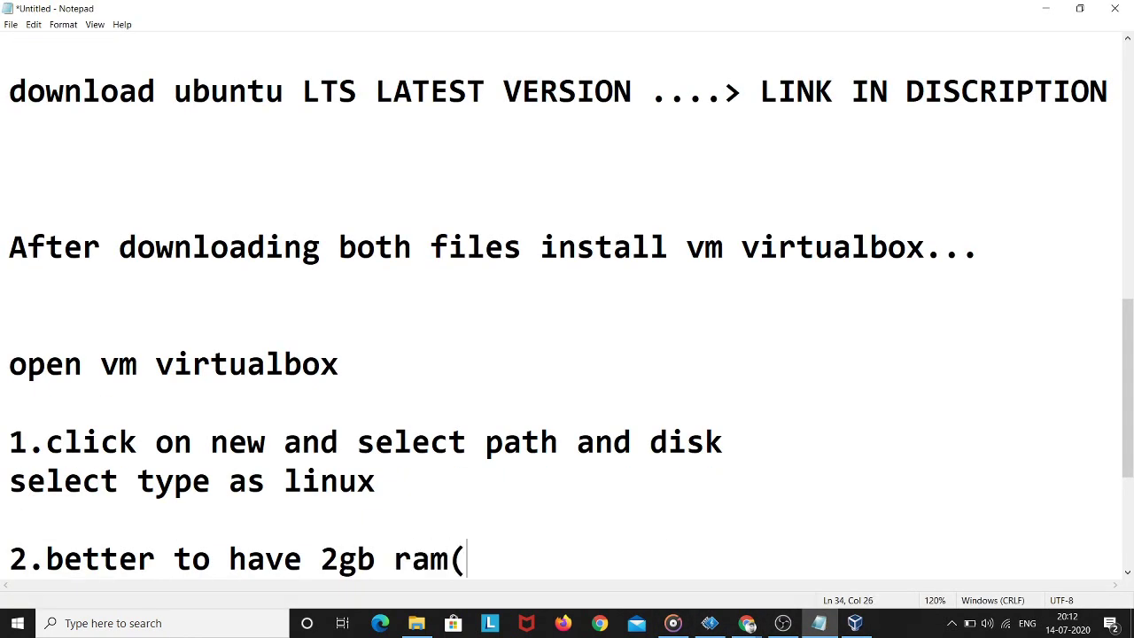
text(2048)
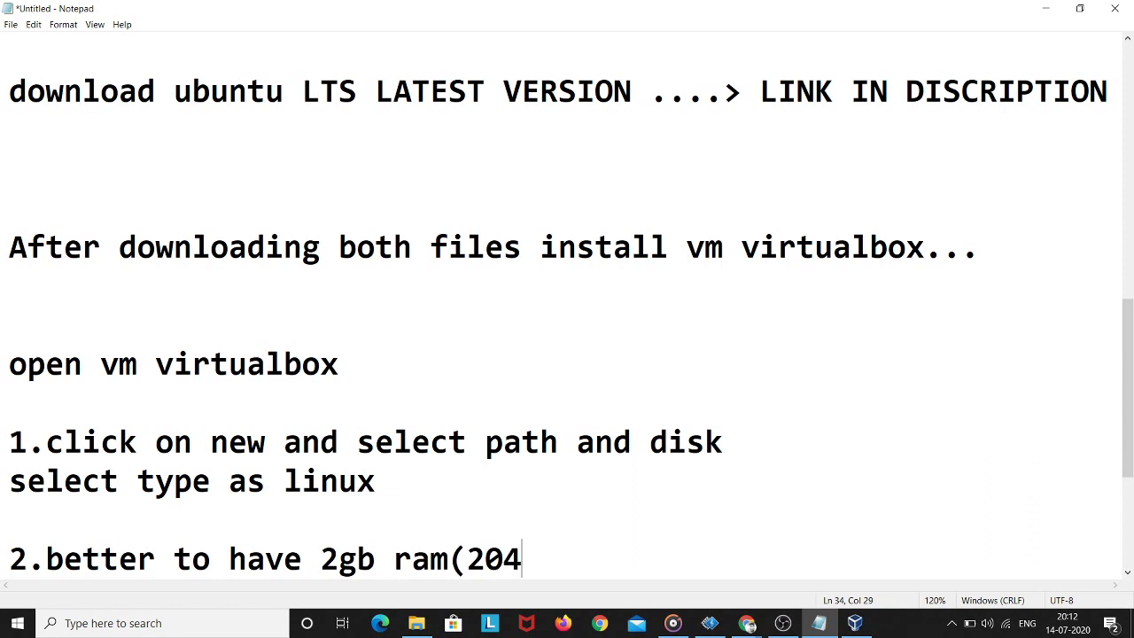
text()\)
key(Return)
key(Return)
text(and 25gb harddisk)
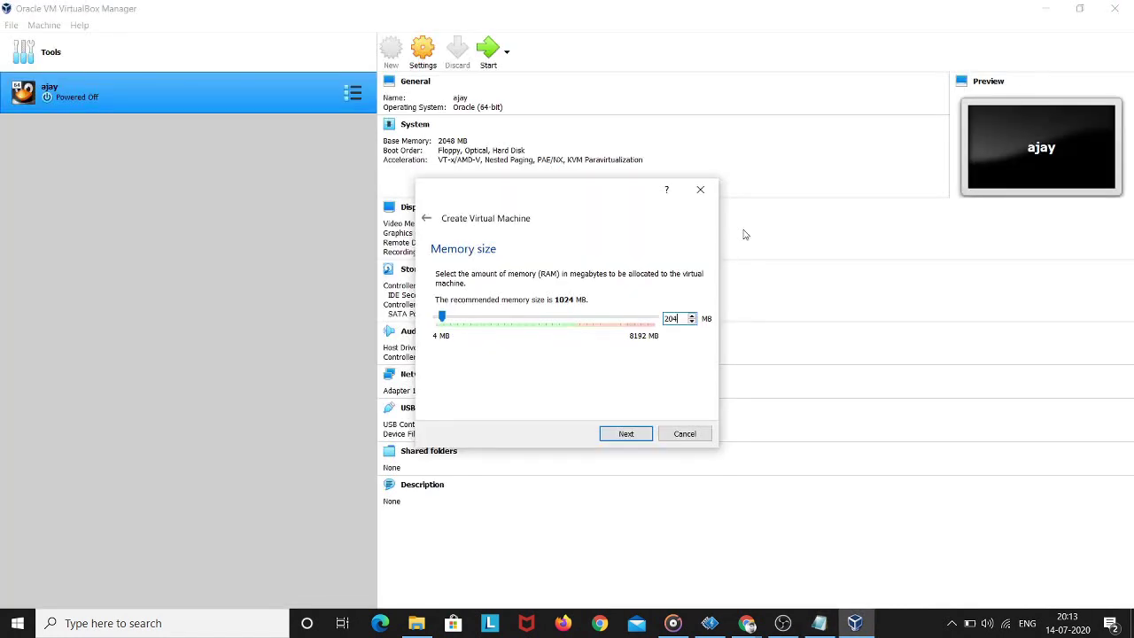
Set the virtual machine's memory to 2048 MB and create a dynamically allocated 25 GB VDI hard disk for it.
text(8)
click(643, 432)
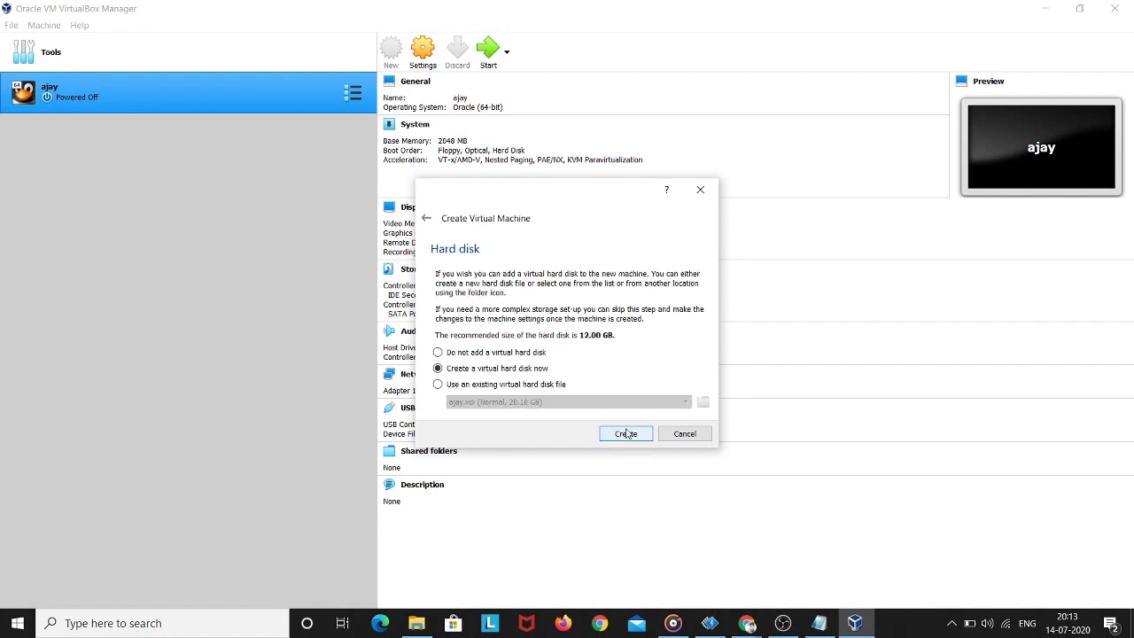
click(628, 433)
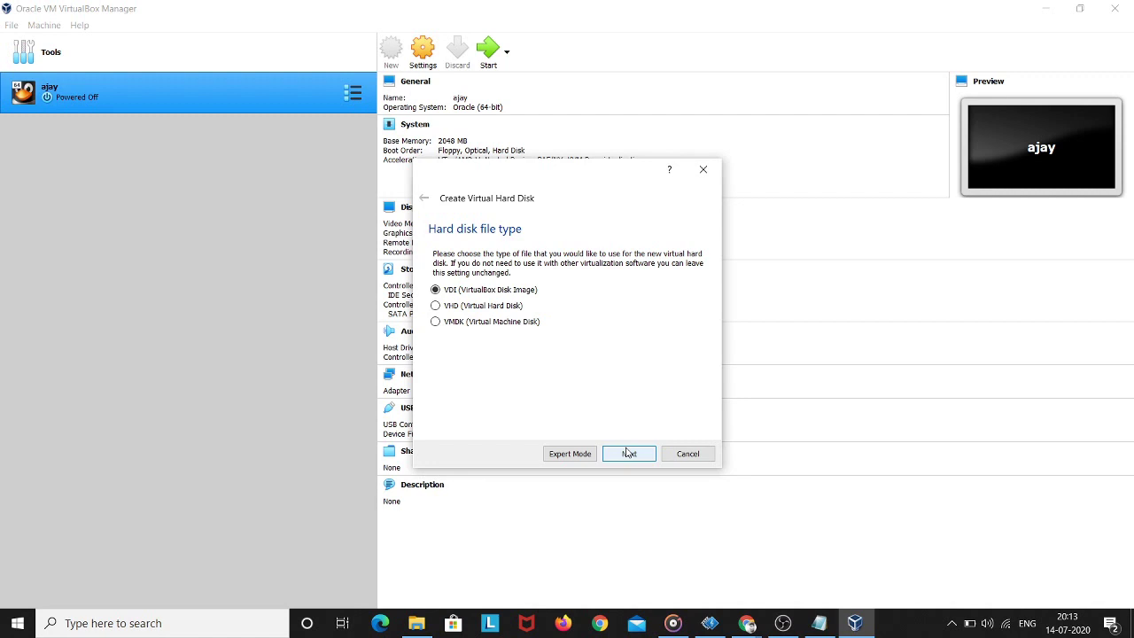
click(629, 453)
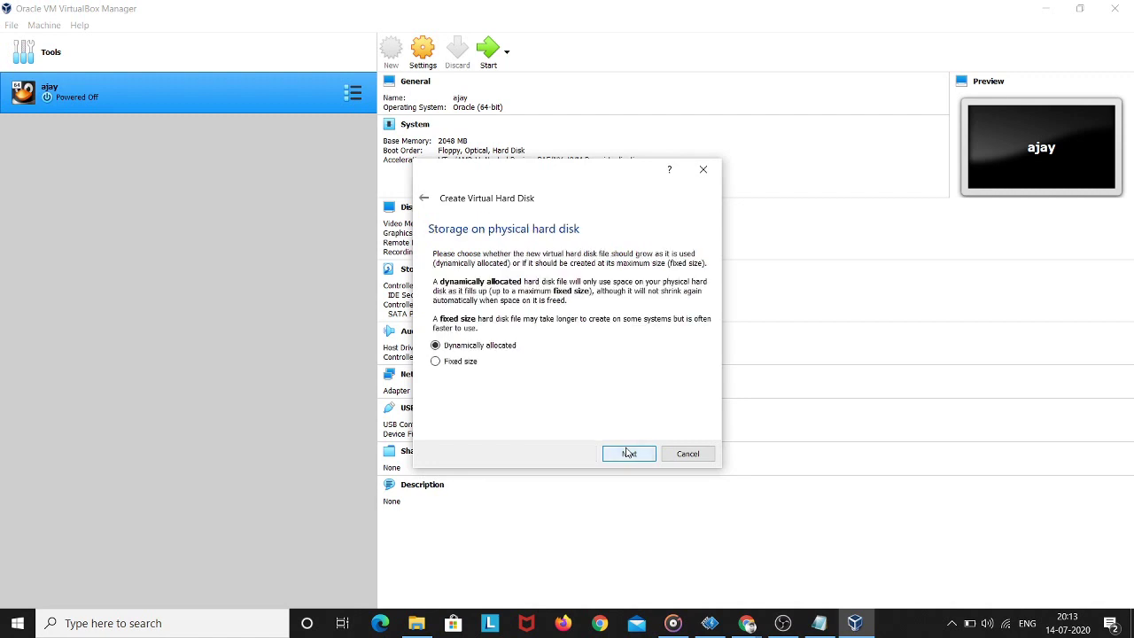
click(628, 453)
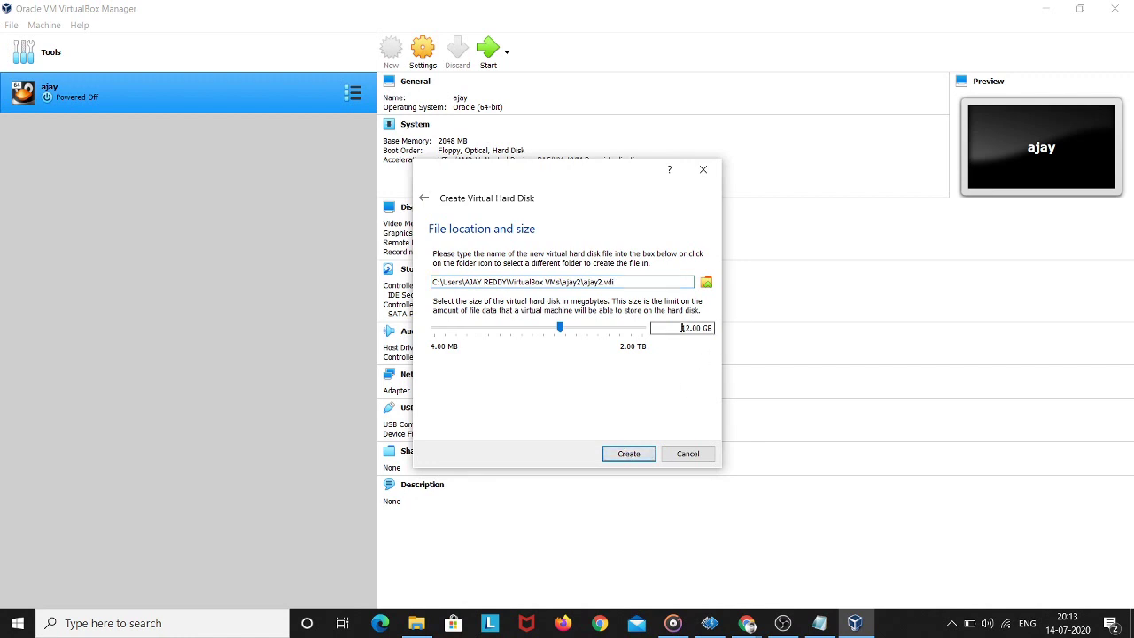
text(25)
click(637, 453)
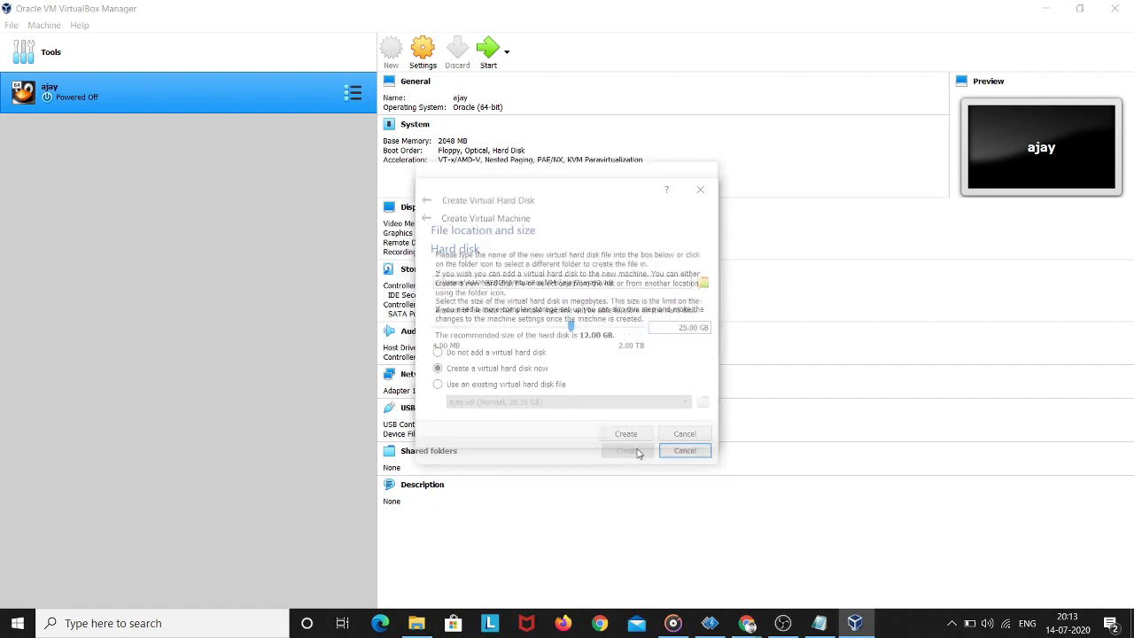
Add "3.click on start" to the Notepad note, and start the new virtual machine in VirtualBox.
text(k o)
text(n start)
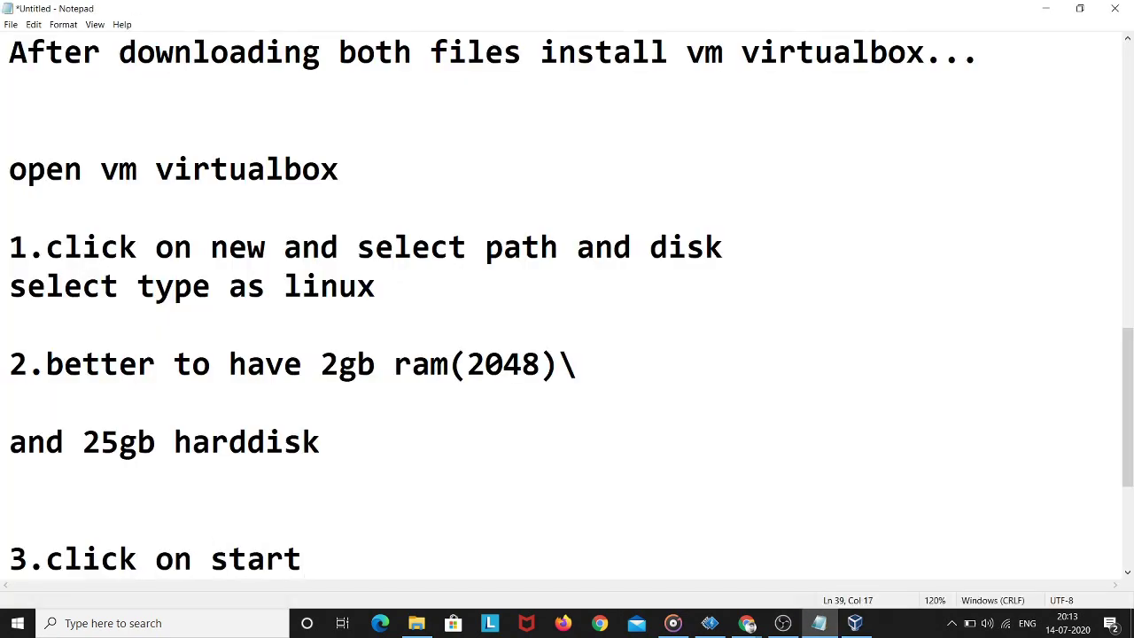
key(alt+Tab)
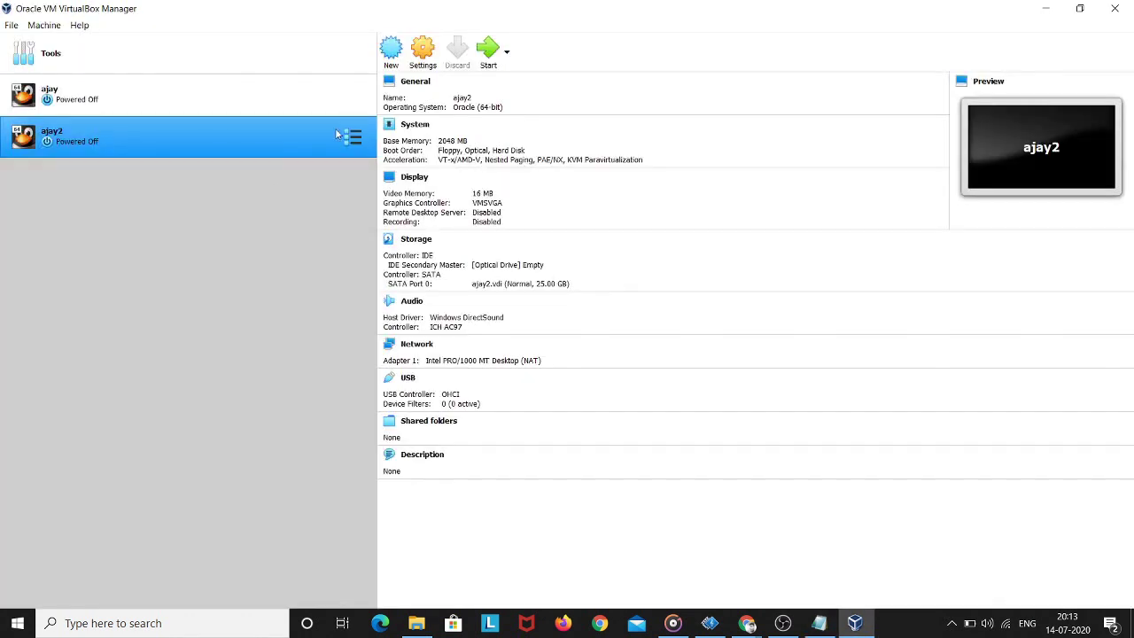
click(488, 53)
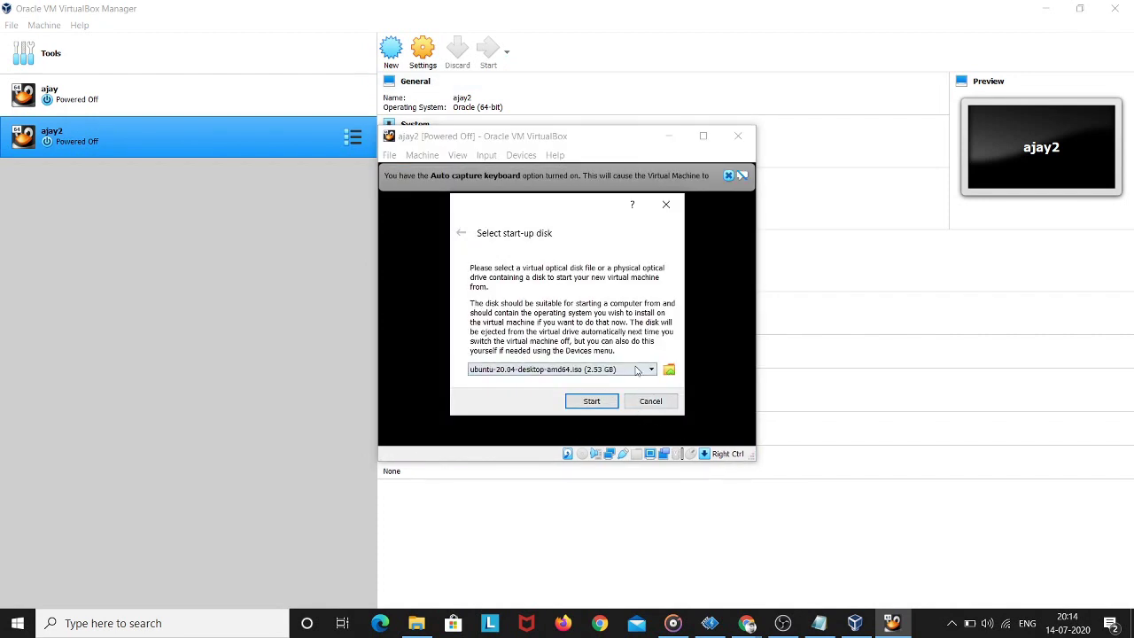
Switch to Notepad and add "take to path where u have downloaded the ubuntu.." below the third instruction.
click(821, 623)
key(Return)
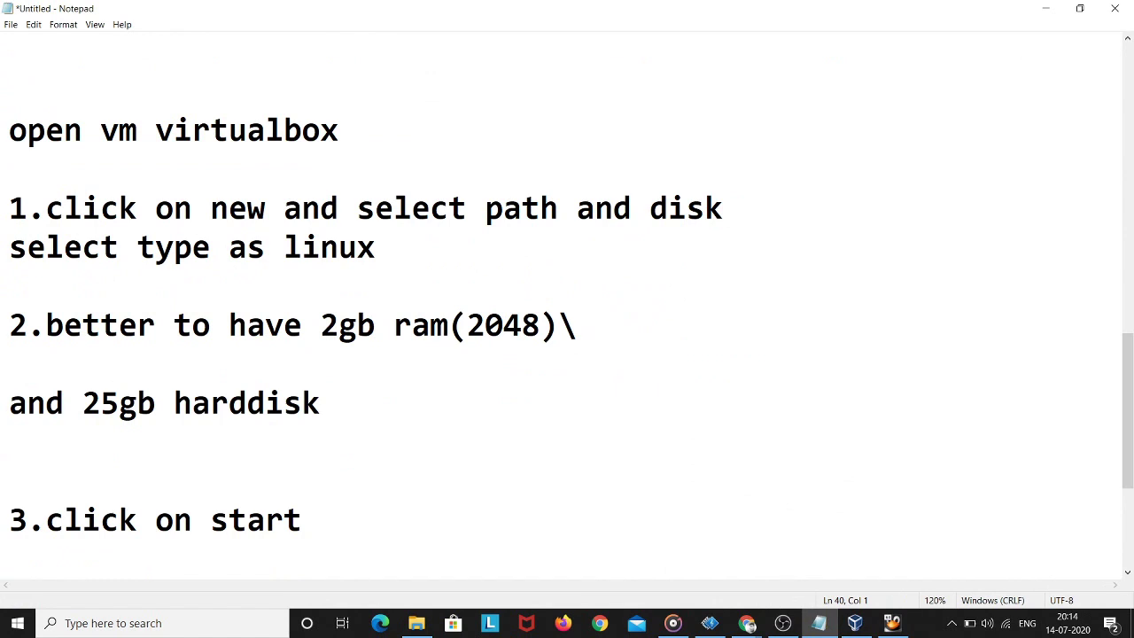
text(take to path where u have)
text( dpo)
key(BackSpace)
key(BackSpace)
text(ownloade)
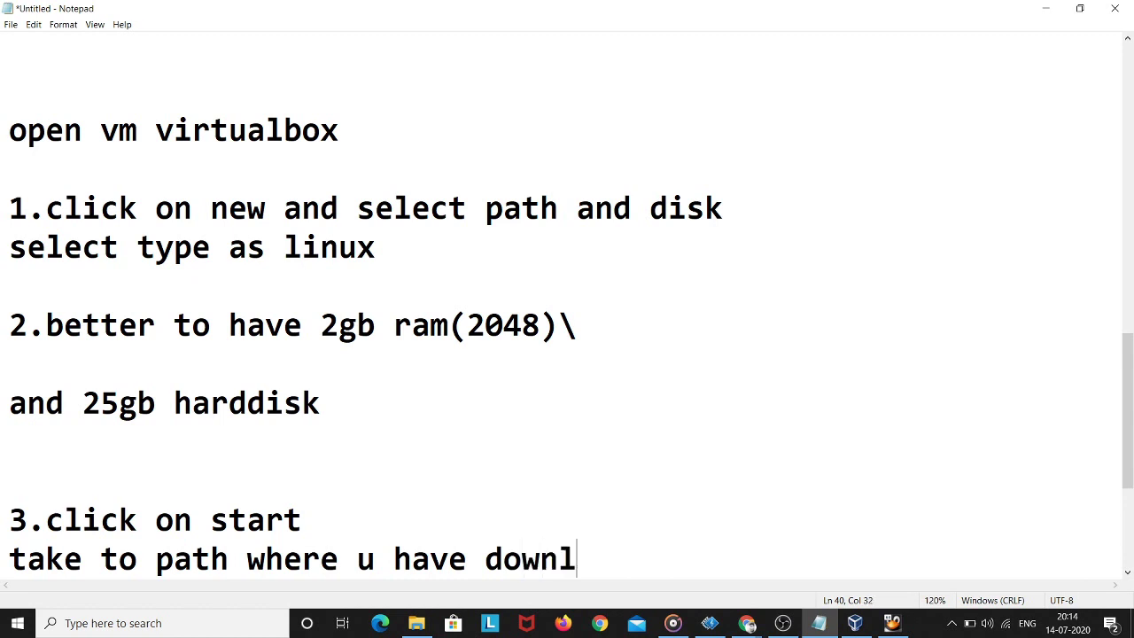
text(th)
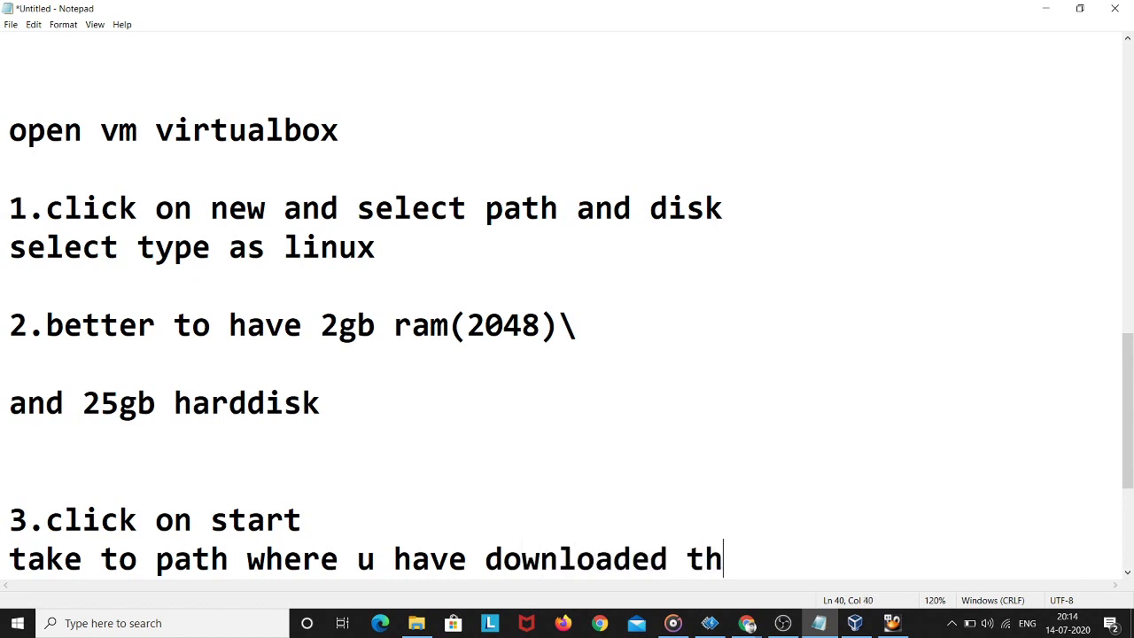
text(e ubu)
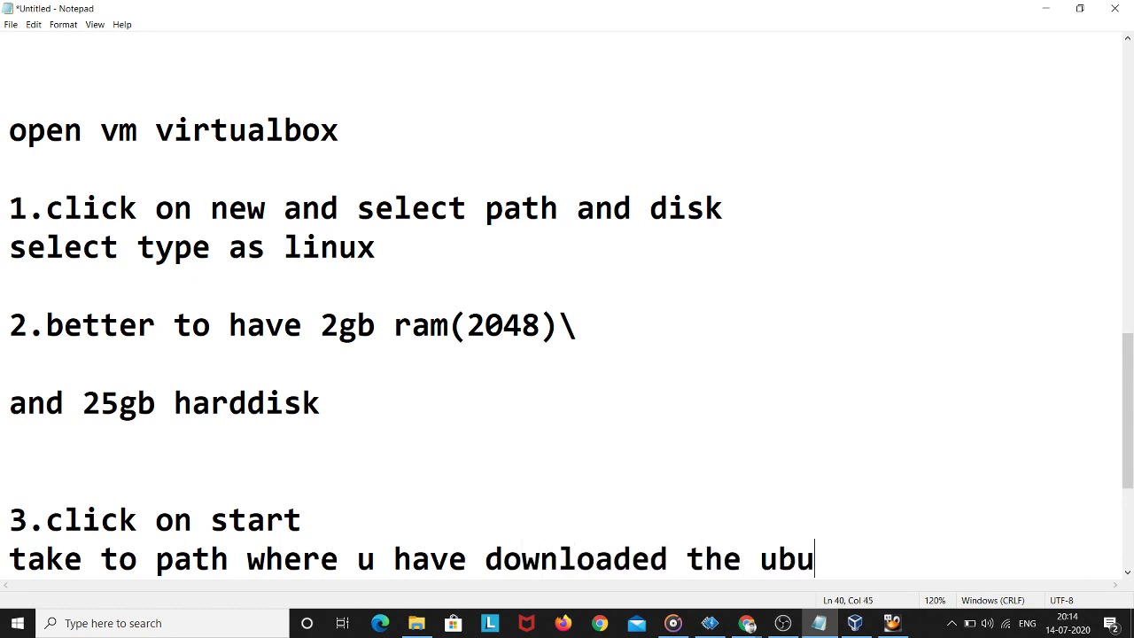
text(ntu..)
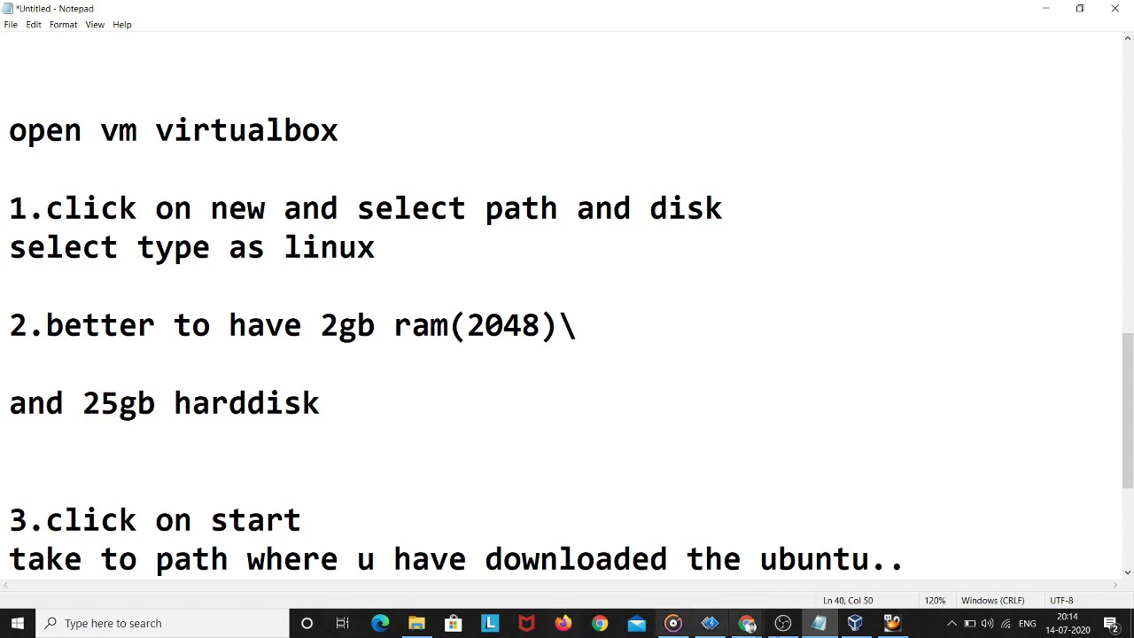
Choose ubuntu-20.04-desktop-amd64 from Downloads as the virtual machine's start-up disk, and switch to VirtualBox Manager.
click(891, 628)
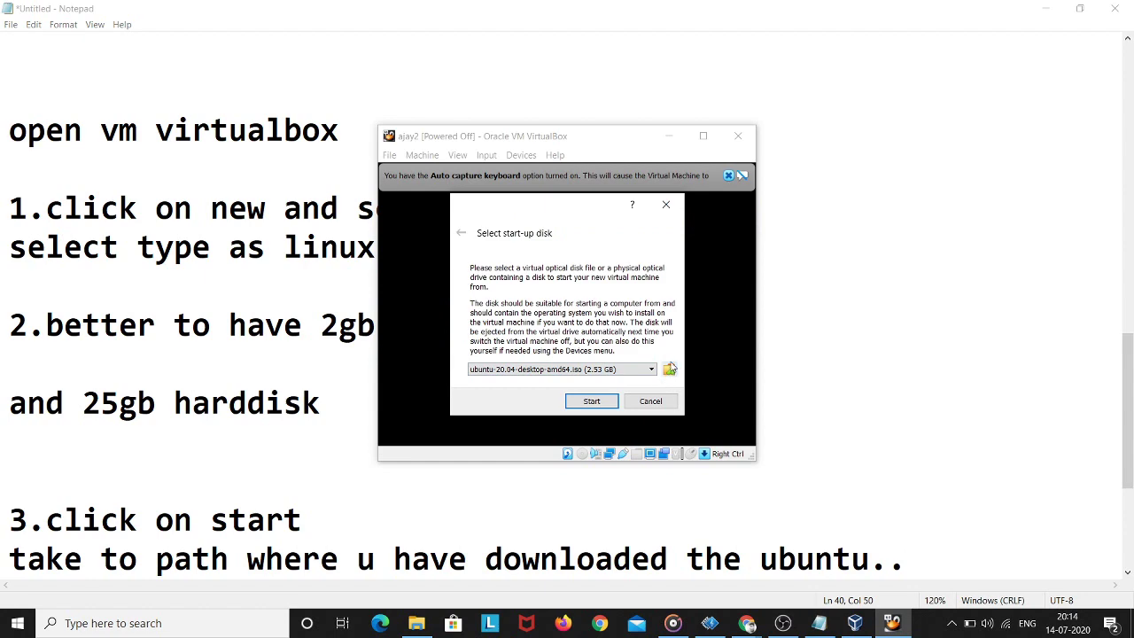
click(670, 369)
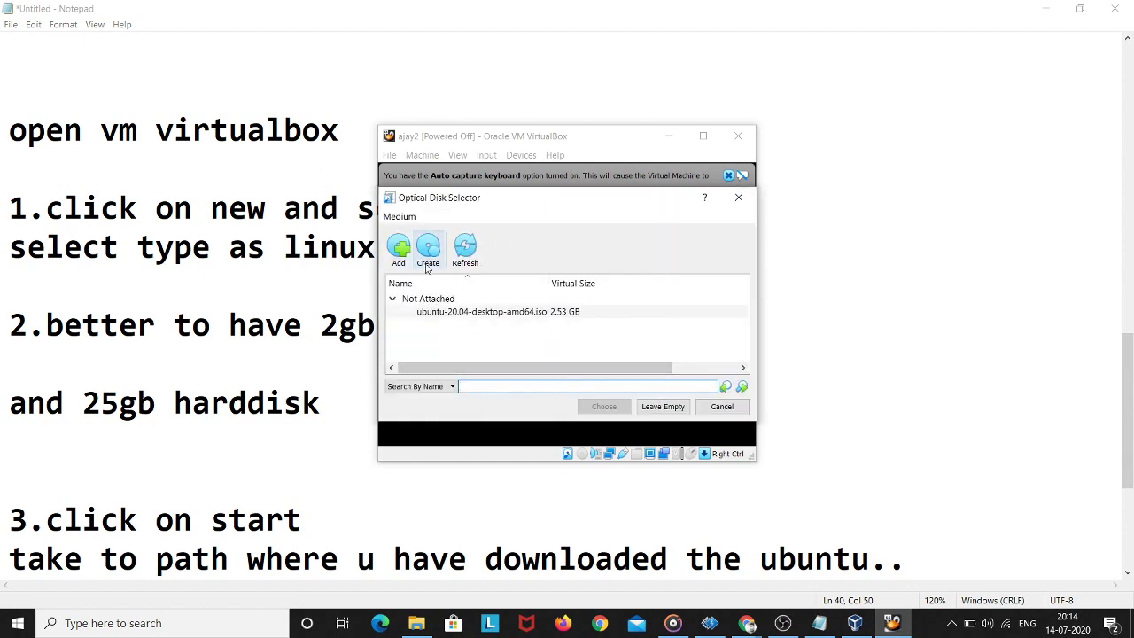
click(400, 250)
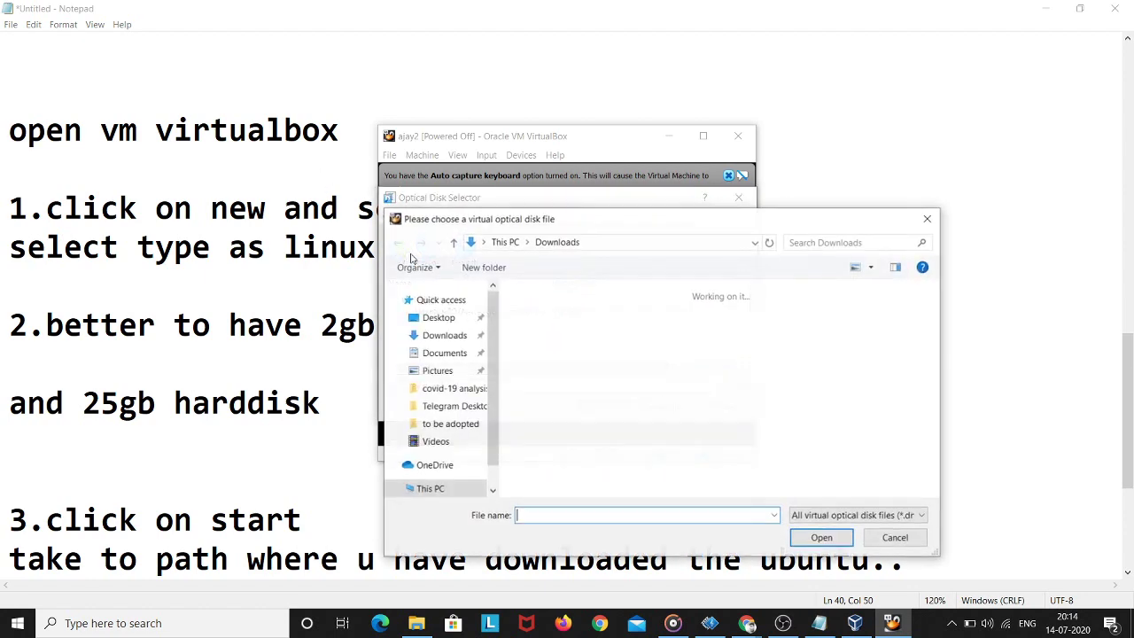
scroll(536, 346, down, 1)
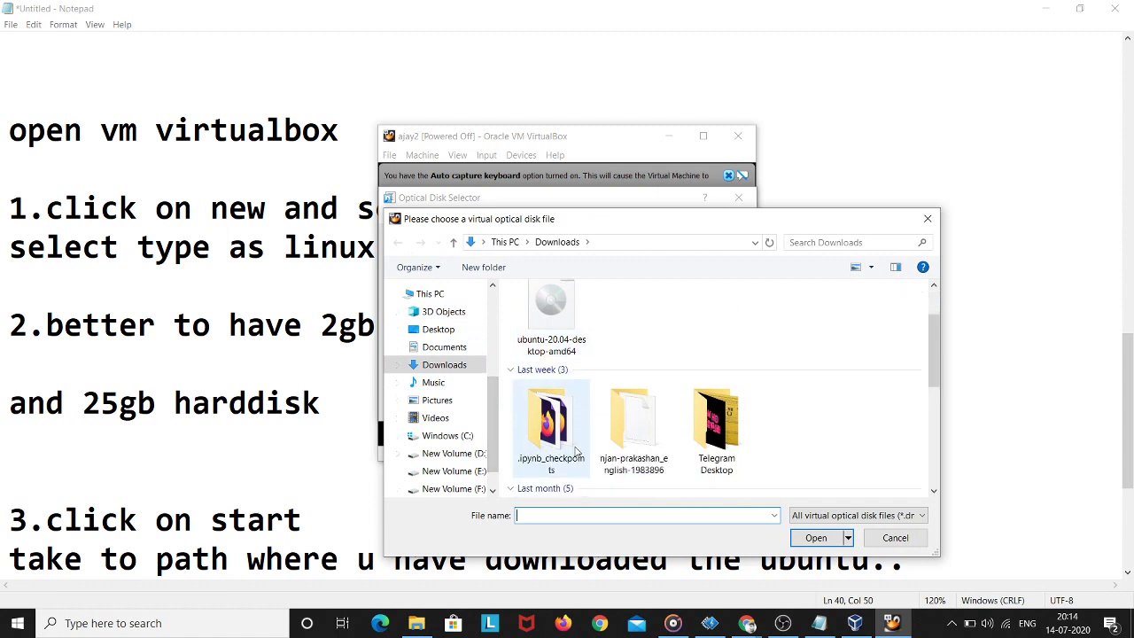
click(538, 315)
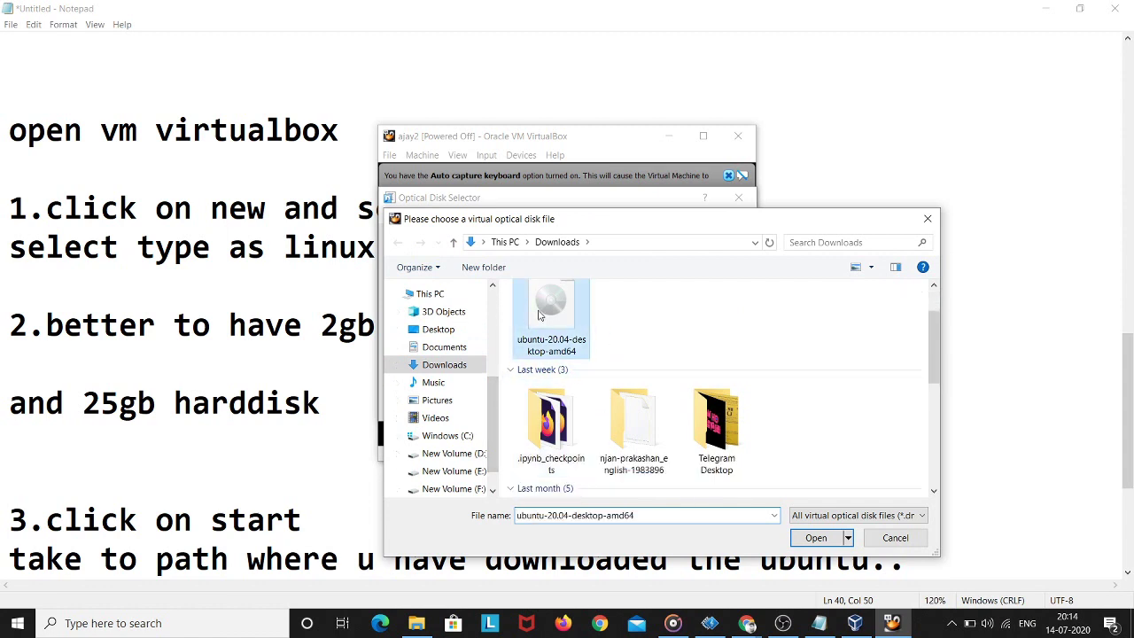
click(816, 537)
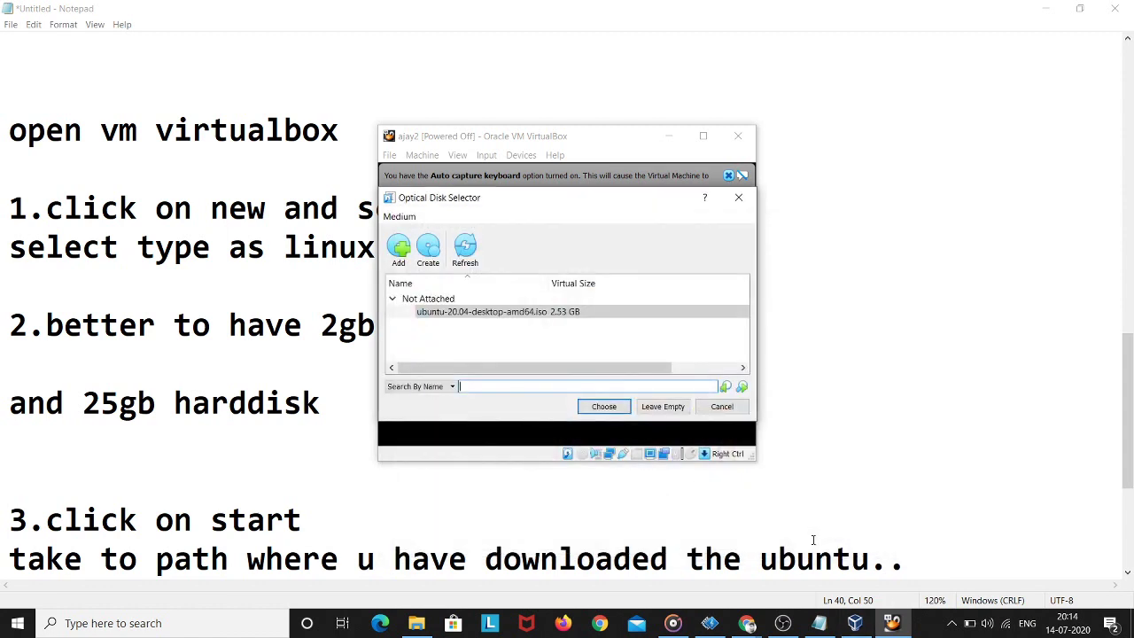
click(598, 407)
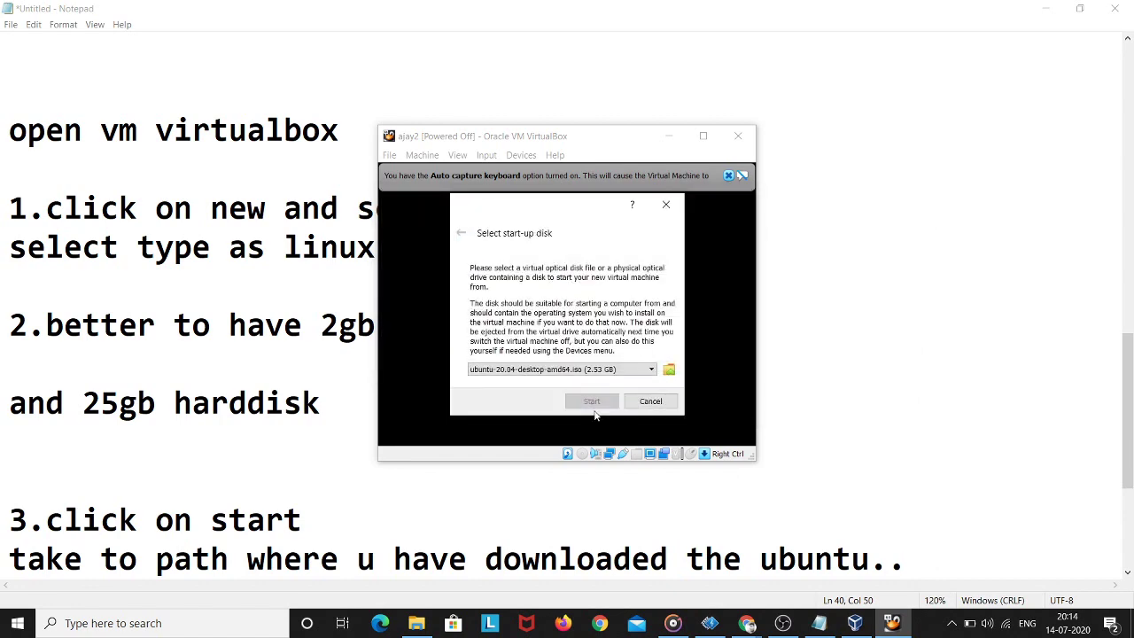
click(855, 623)
mouse_move(866, 628)
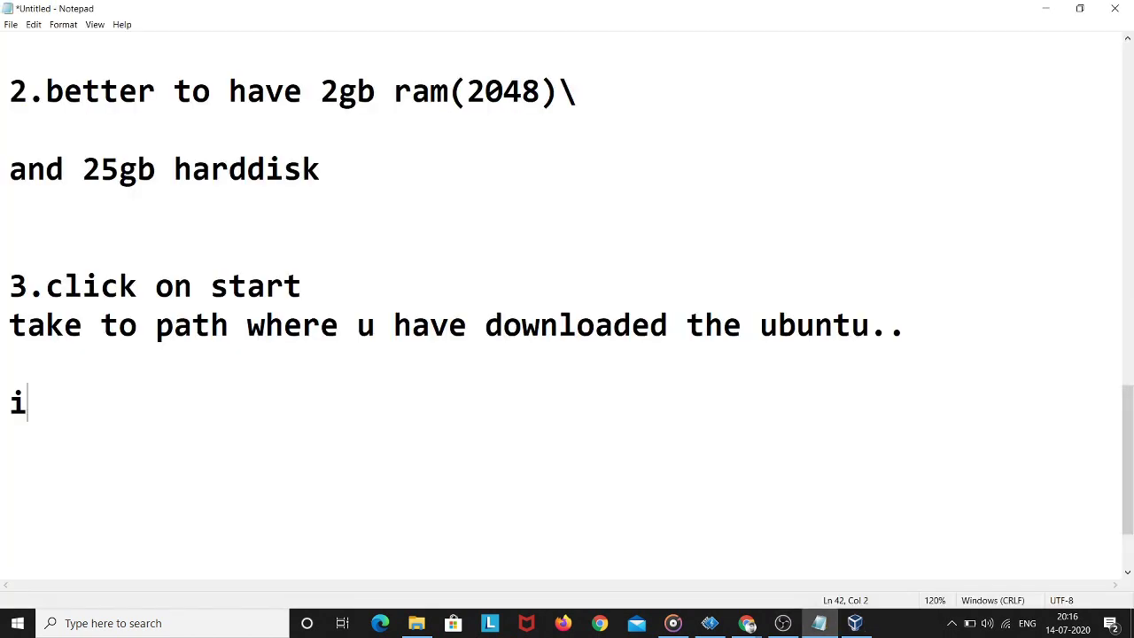
Complete the line below the third instruction in the Notepad note as "it will take 30 min to complete set password and username".
text(t wil)
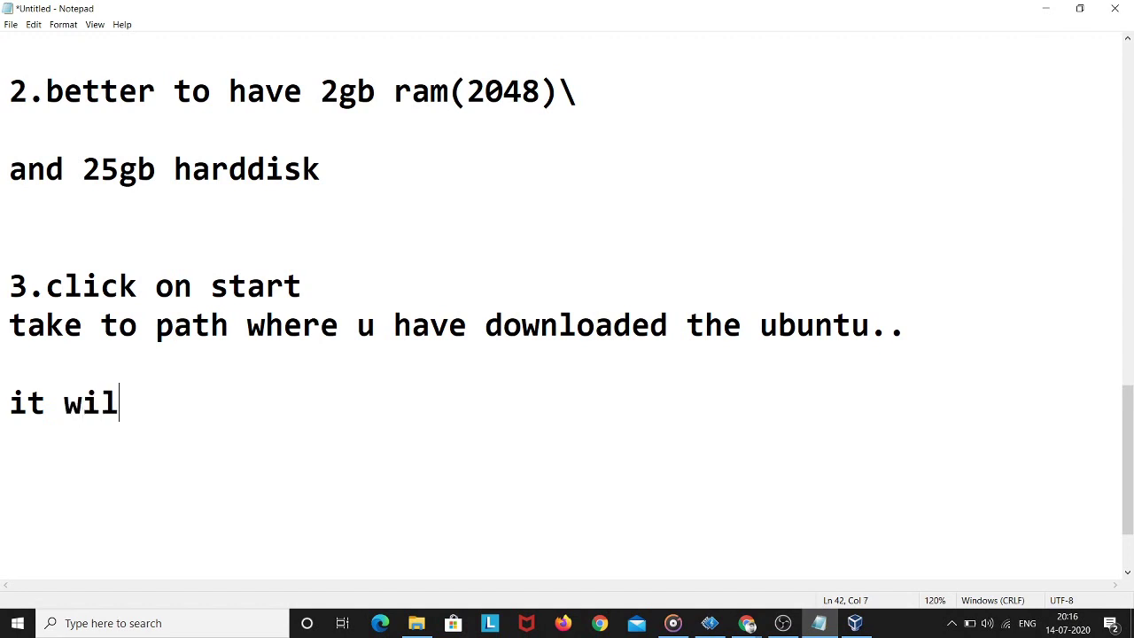
text(l ta)
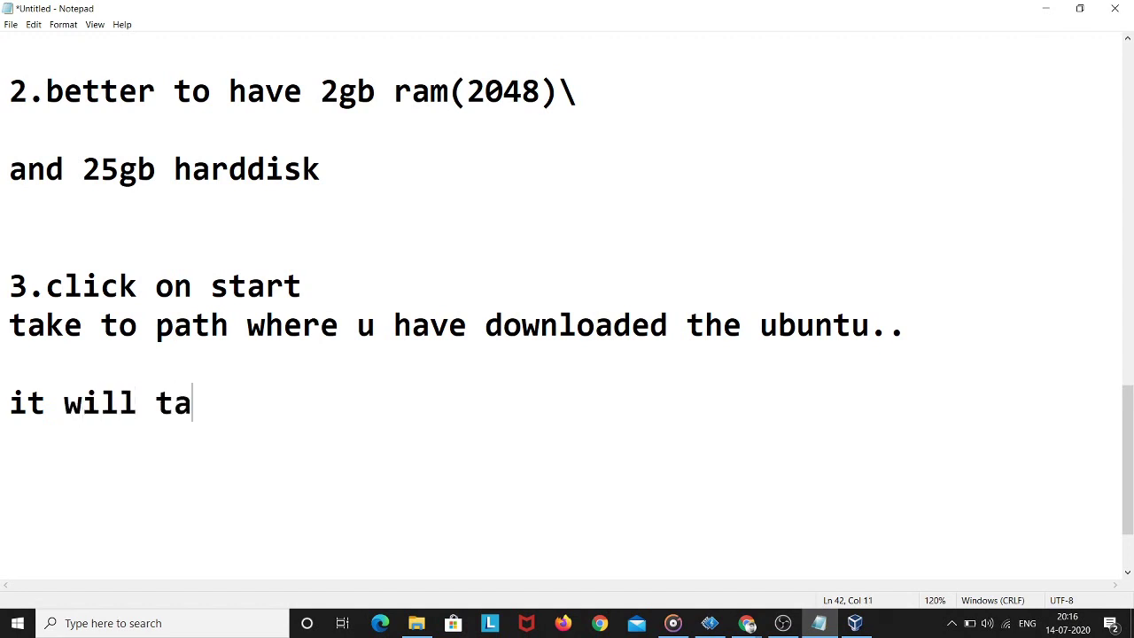
text(ke 30 min to complete set pass)
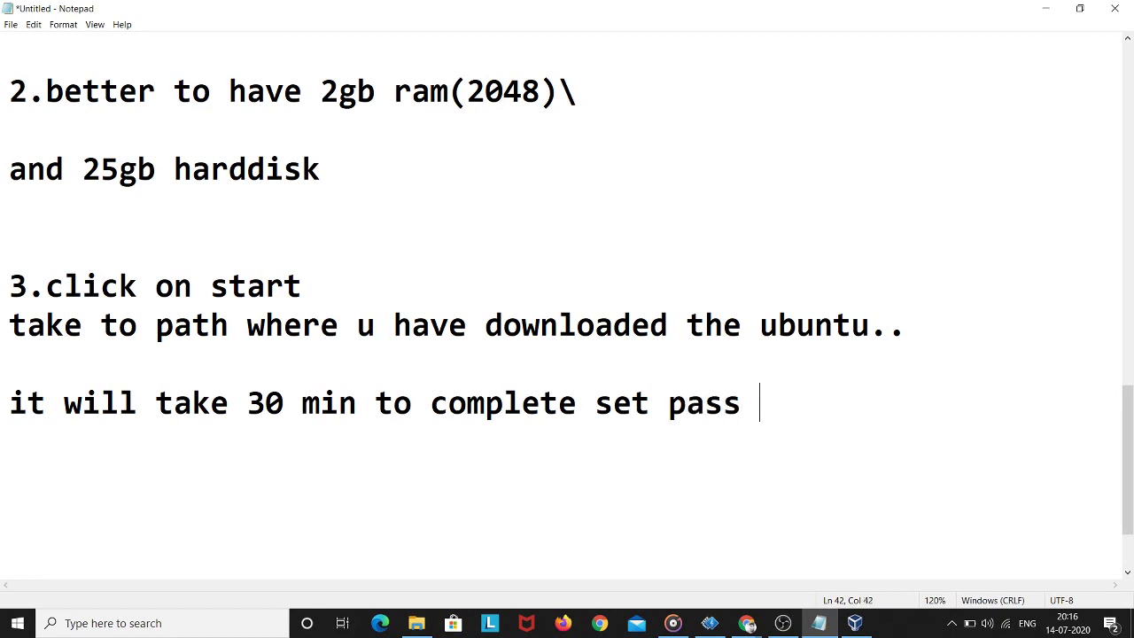
key(BackSpace)
text(word )
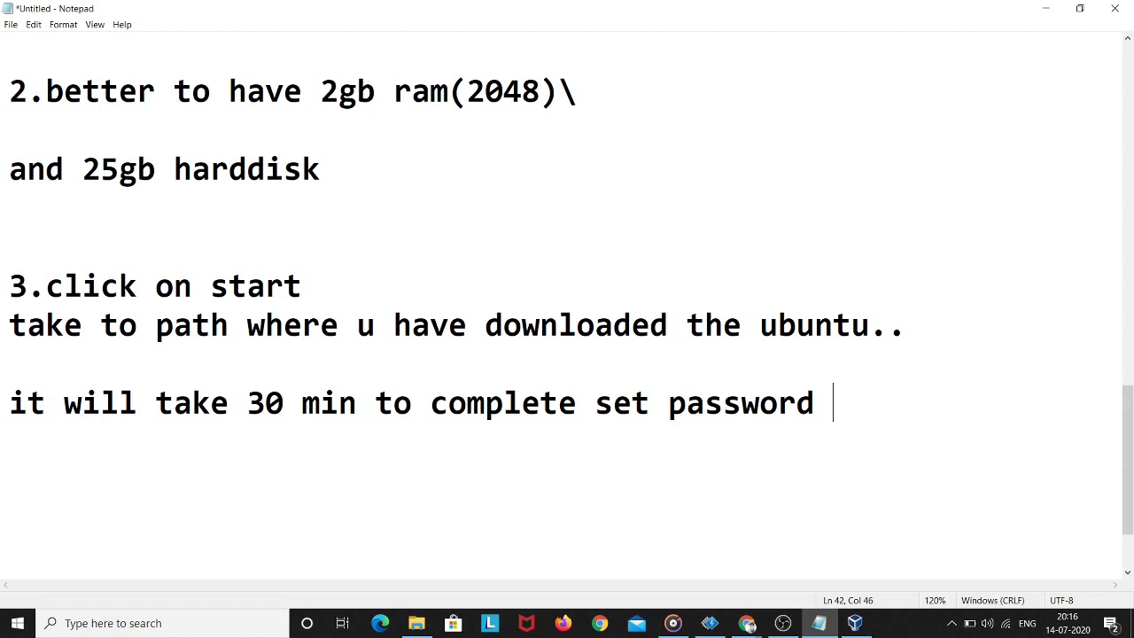
text(and user)
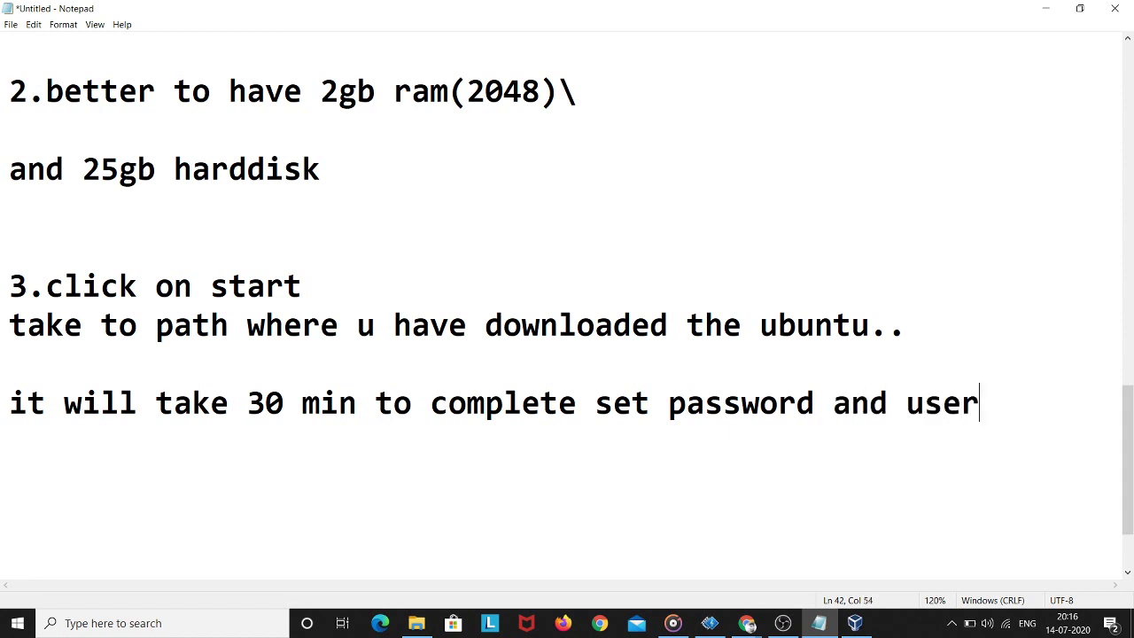
text(name)
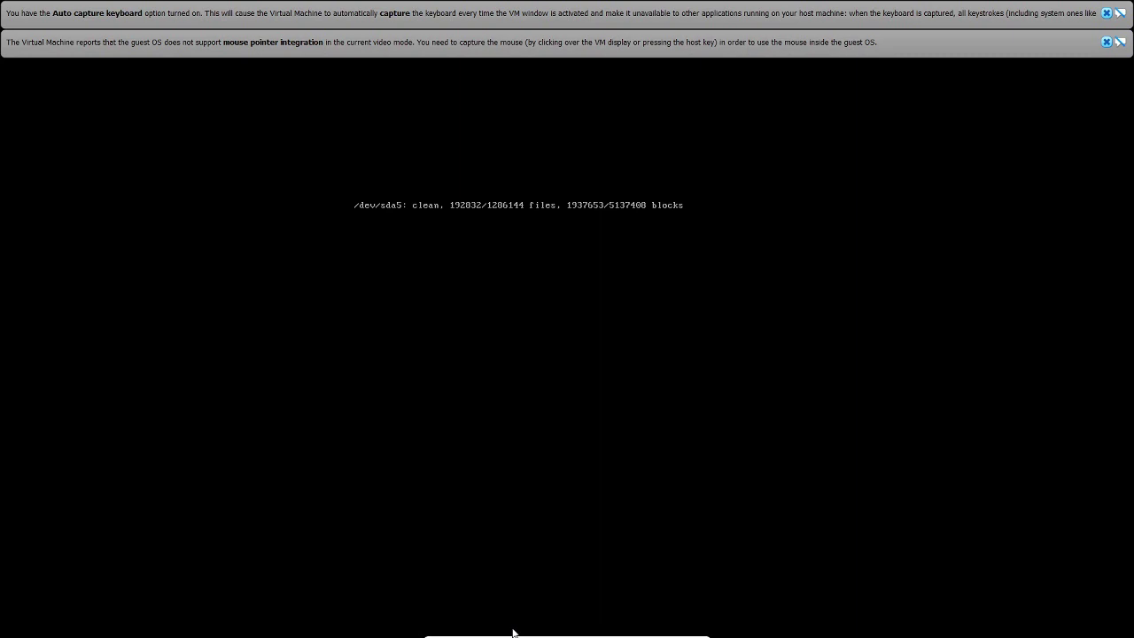
Dismiss the keyboard-capture and mouse-integration notices in the booting virtual machine and take it out of full-screen mode.
click(1107, 42)
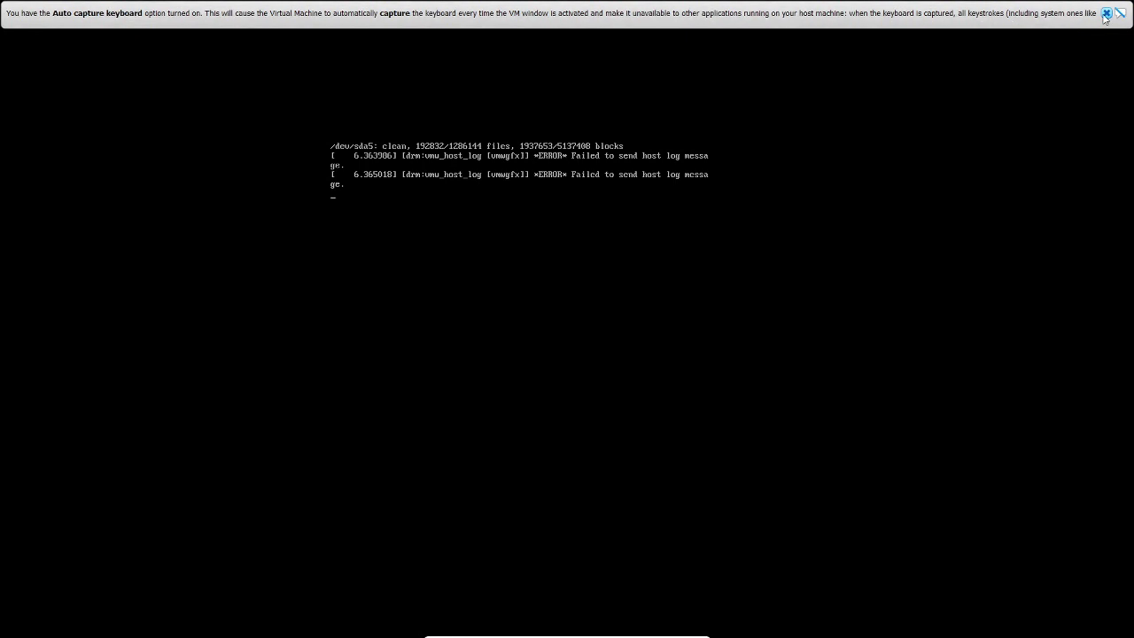
click(1106, 14)
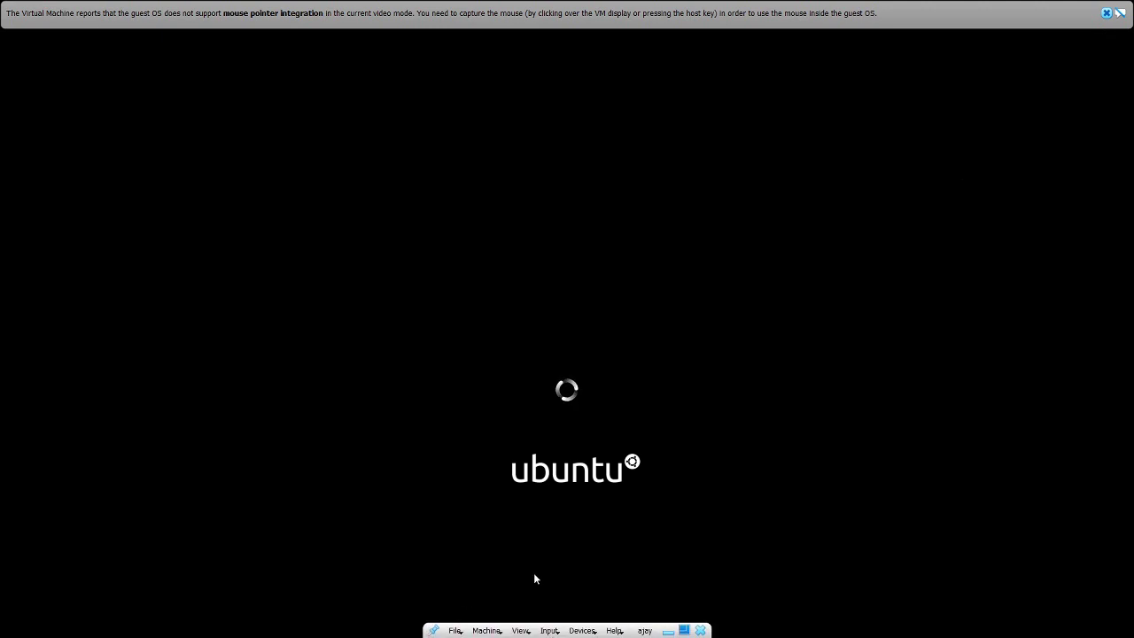
click(518, 632)
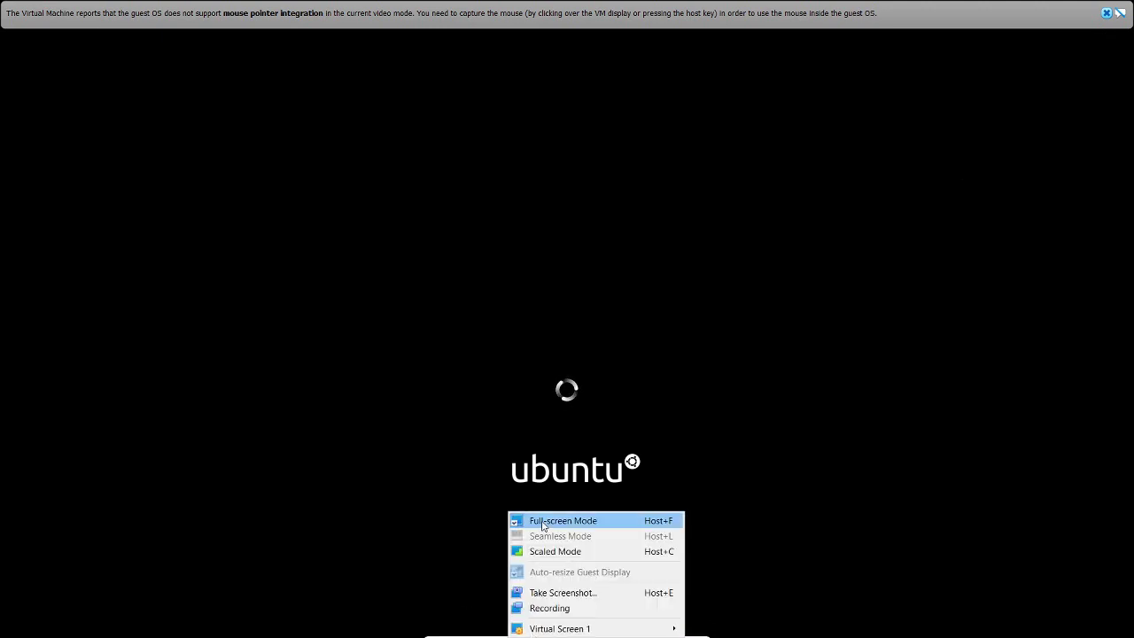
click(562, 521)
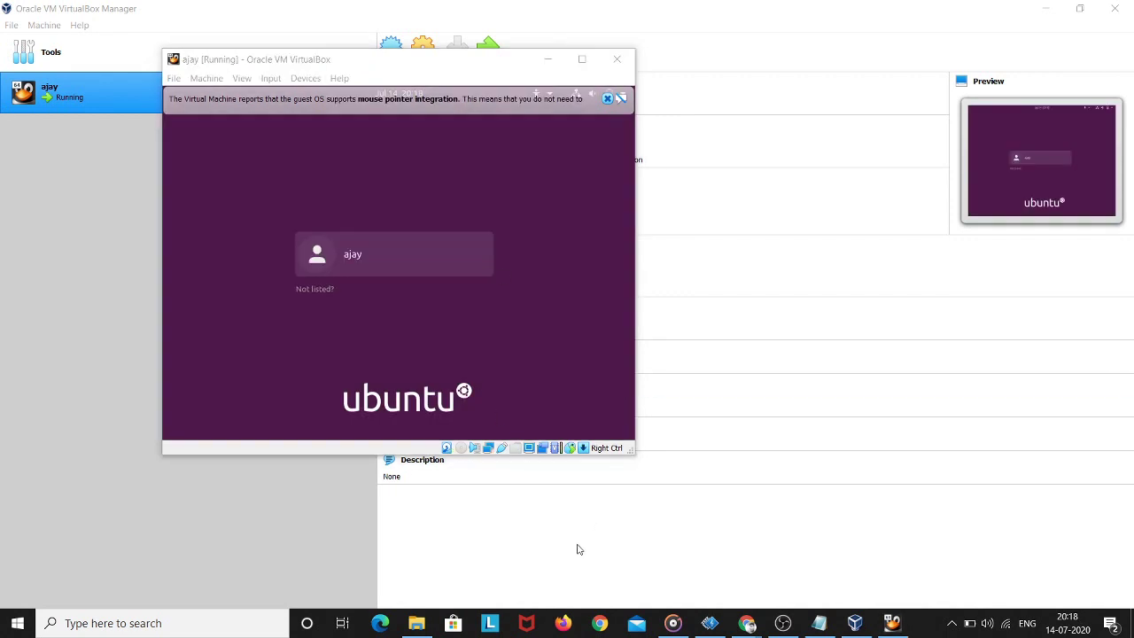
Log in to Ubuntu by choosing the listed user account and entering the account password.
click(435, 270)
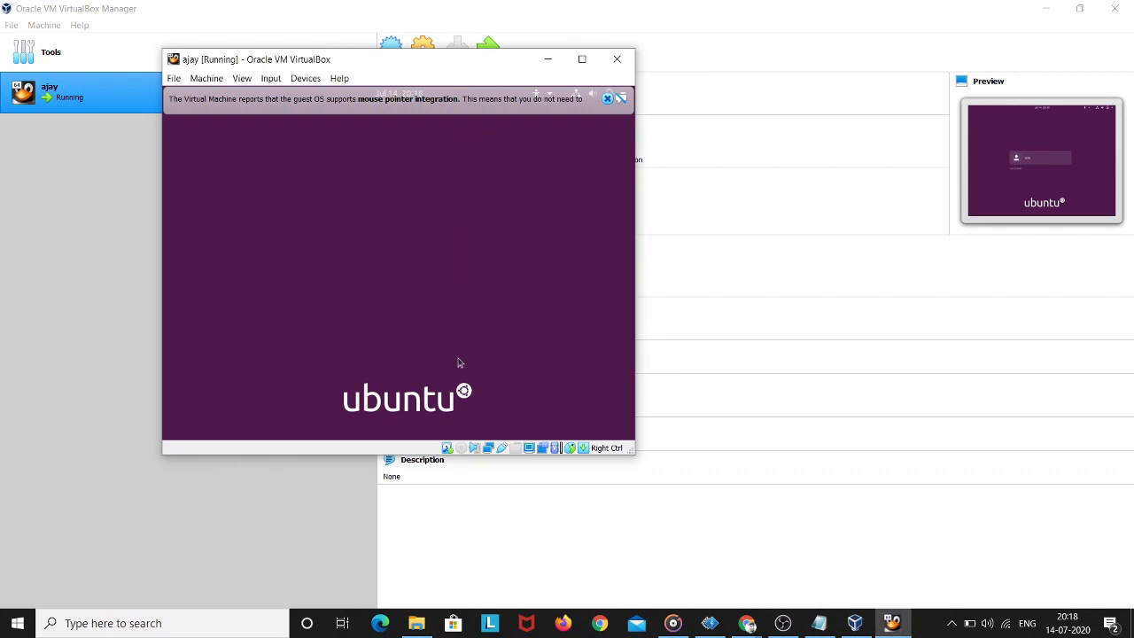
text(****)
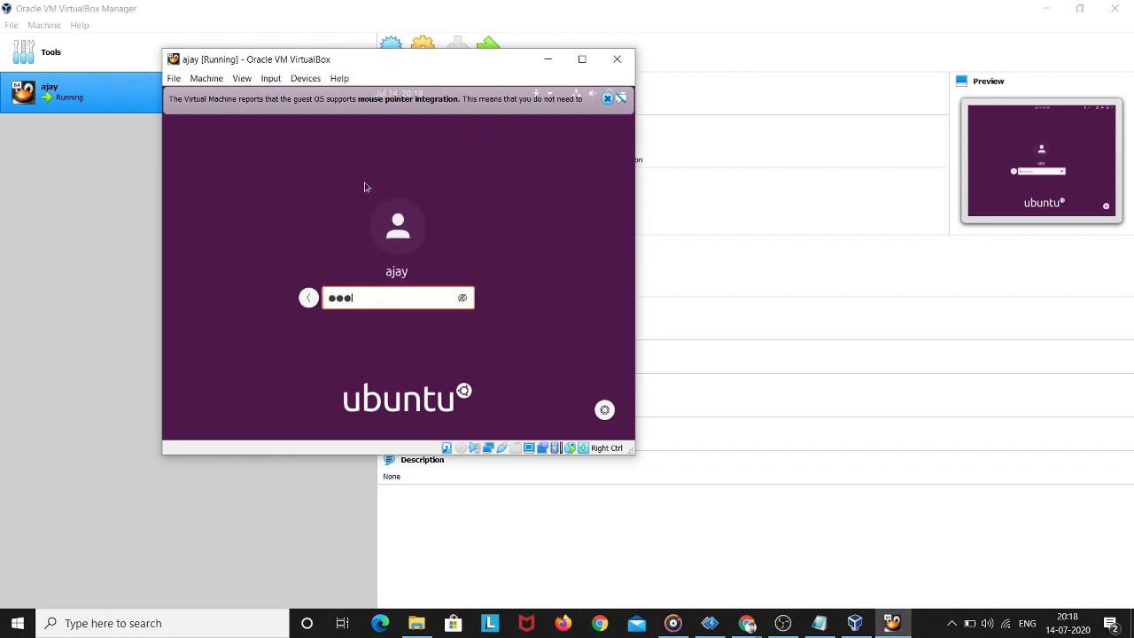
key(Return)
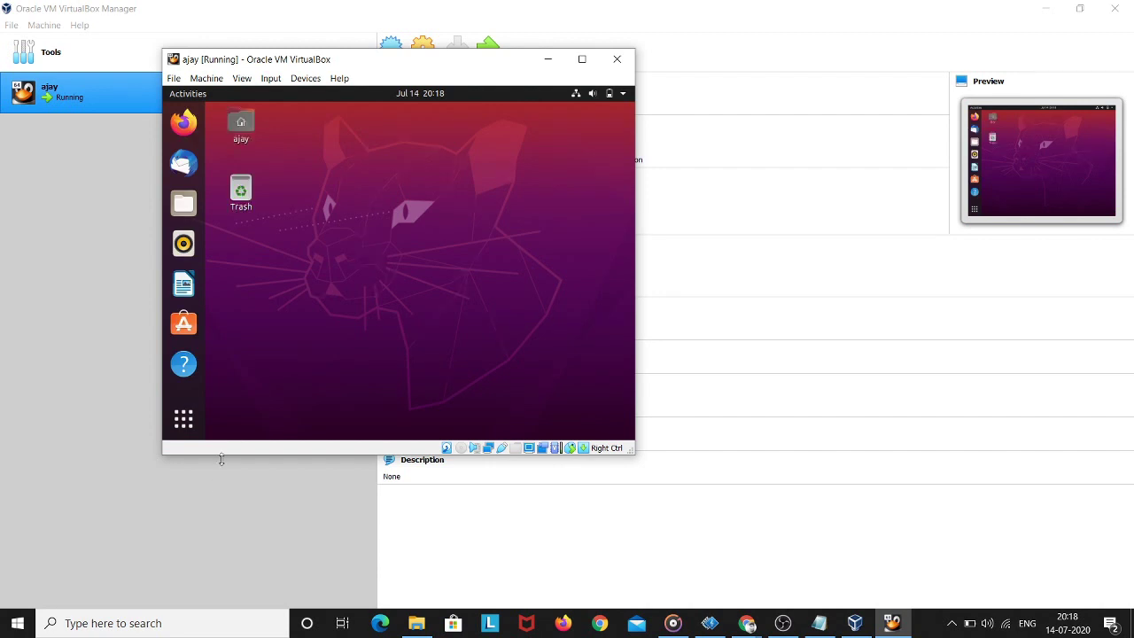
Search Ubuntu's applications for "ter" and open Terminal.
click(194, 416)
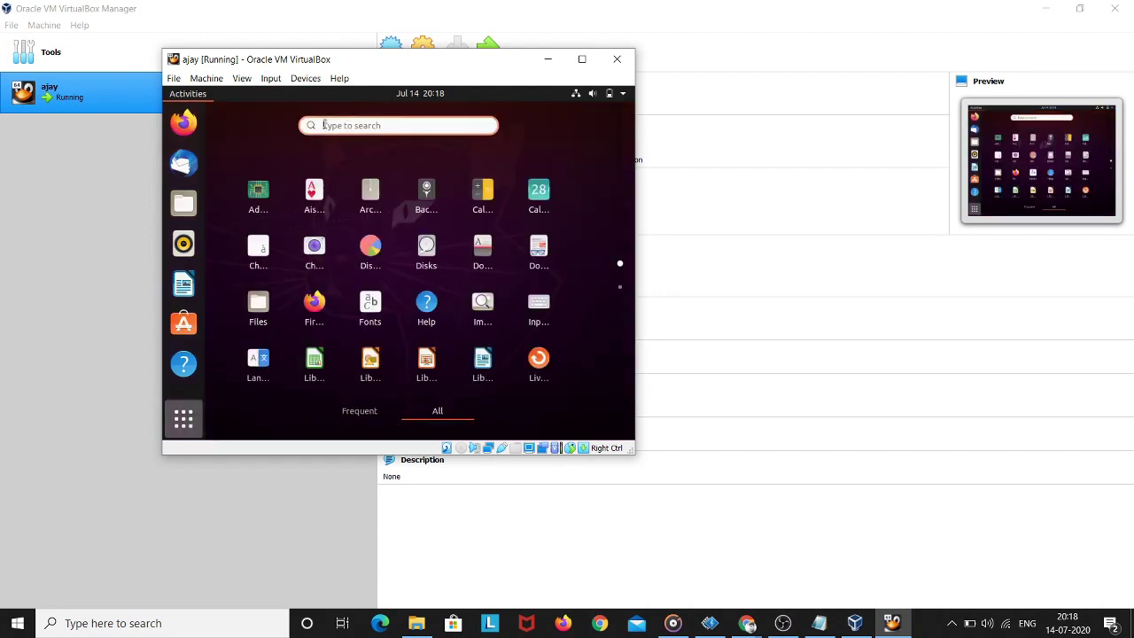
text(ter)
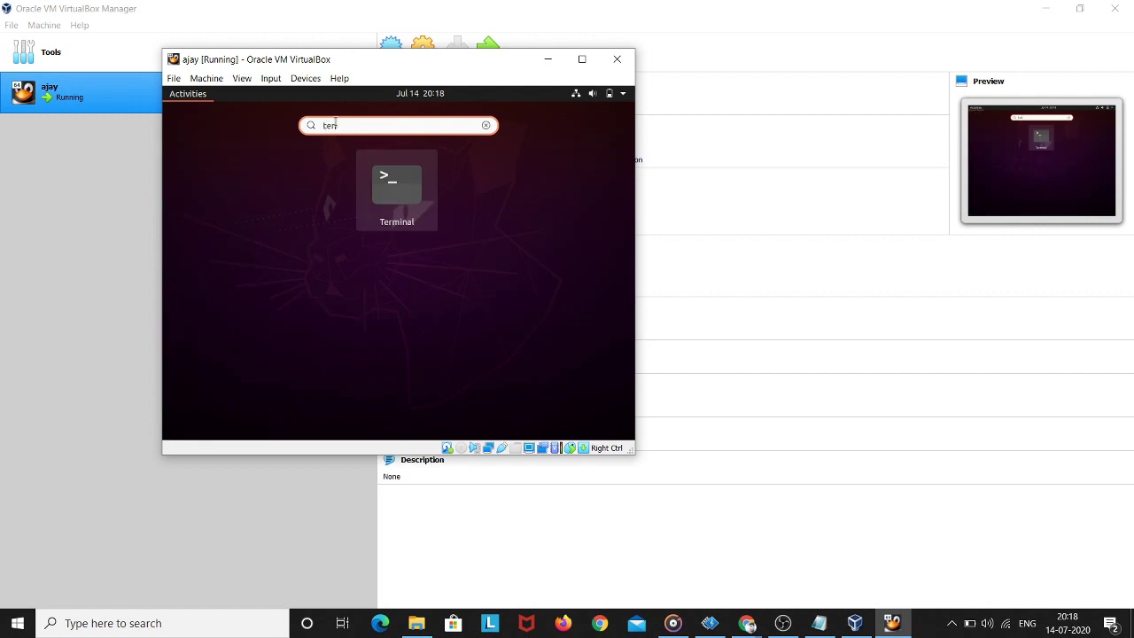
key(Return)
Switch to the root user with sudo su, entering the account password, and list the home directory with ls.
key(Return)
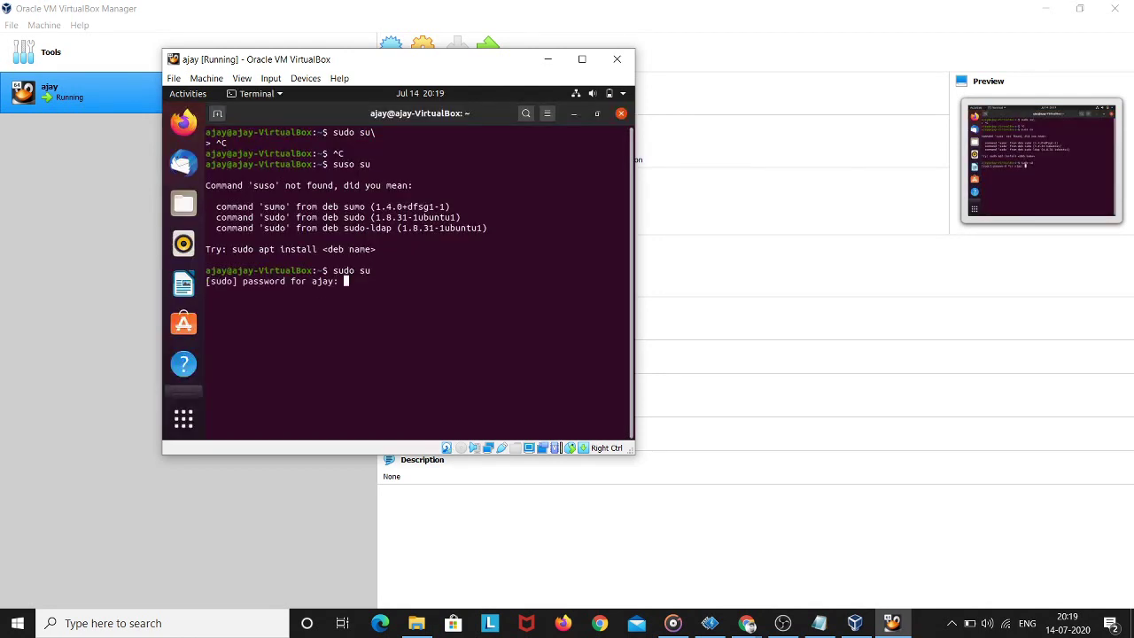
key(Return)
text(ls)
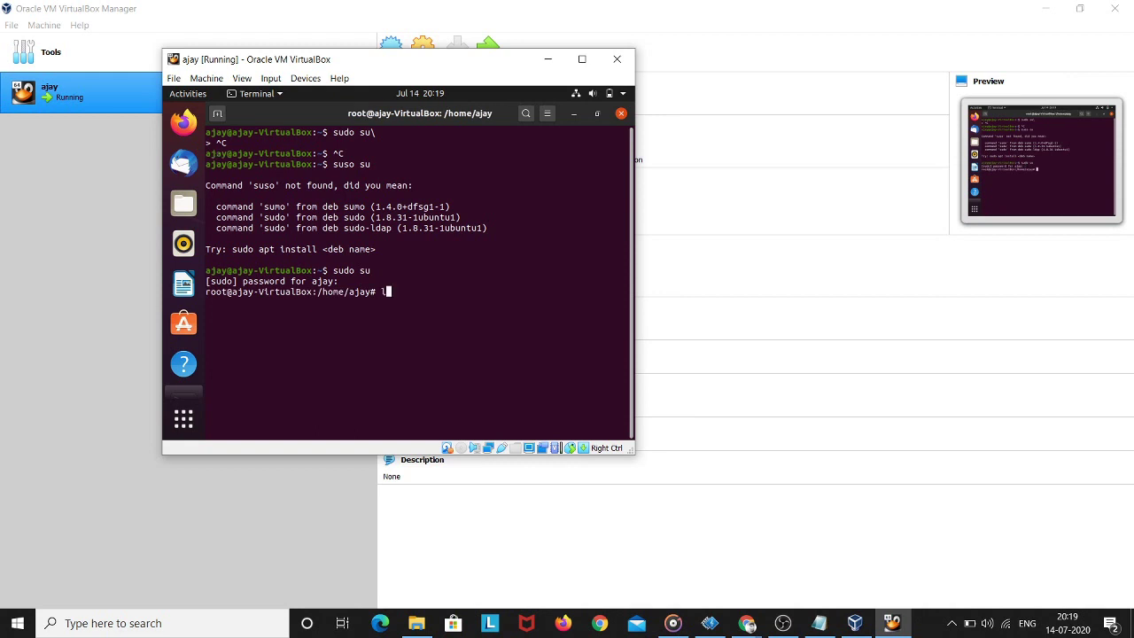
key(Return)
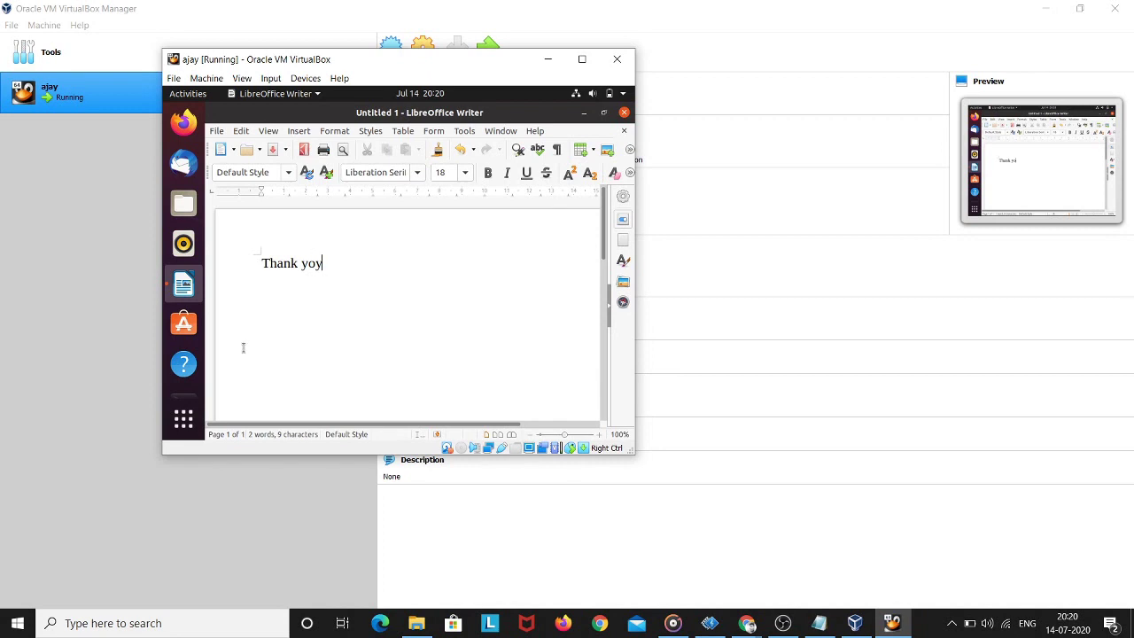
In LibreOffice Writer, correct the greeting to "Thank you ," and add "please like ,share and subscribe" and "comment for more videos......;)" below it.
key(BackSpace)
text(u ,)
key(Return)
text(pl)
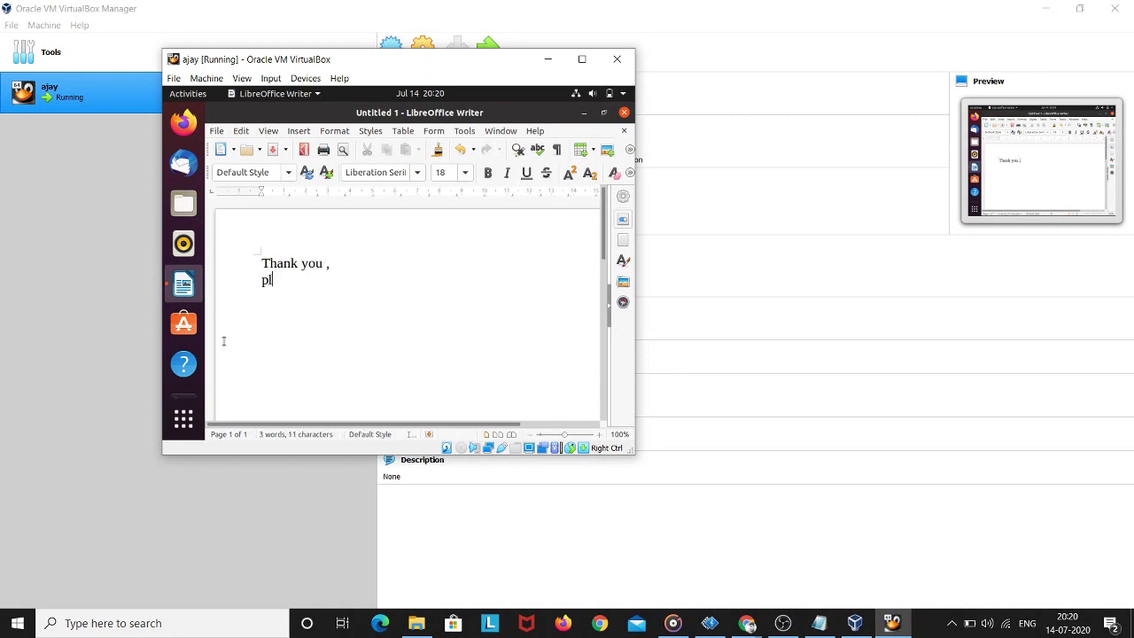
text(ease like ,sha)
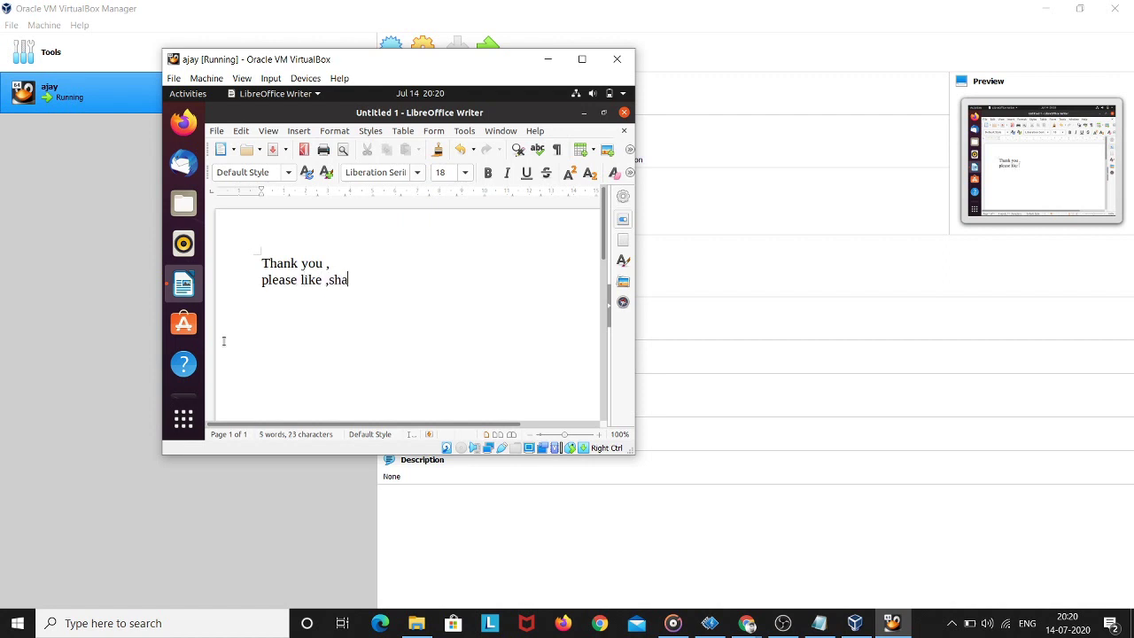
text(re and subscribe)
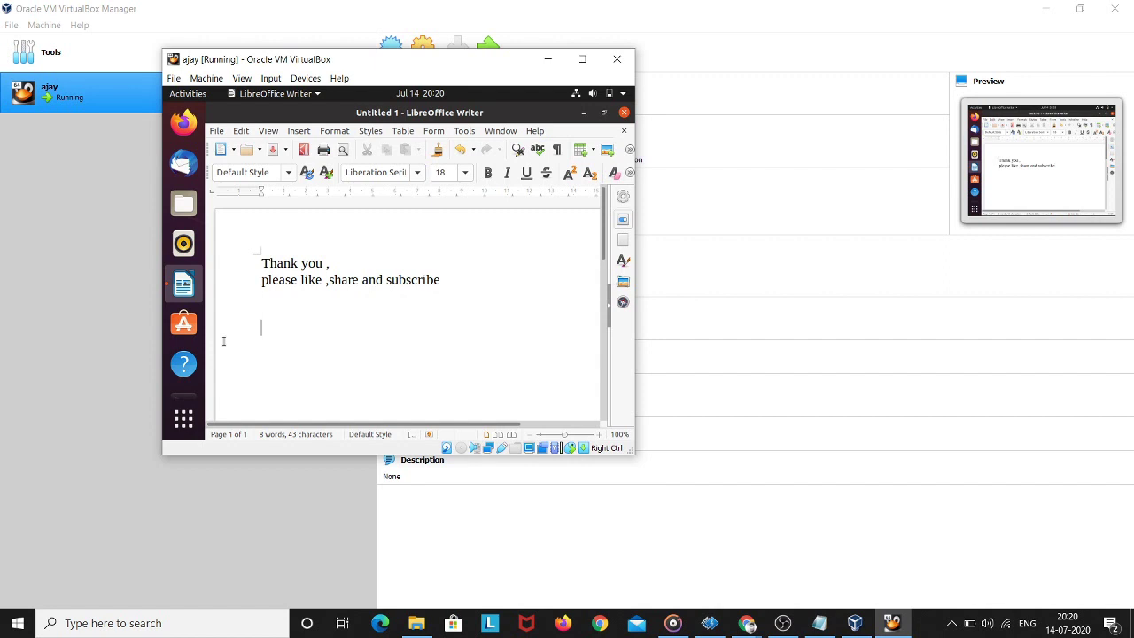
text(comment for m)
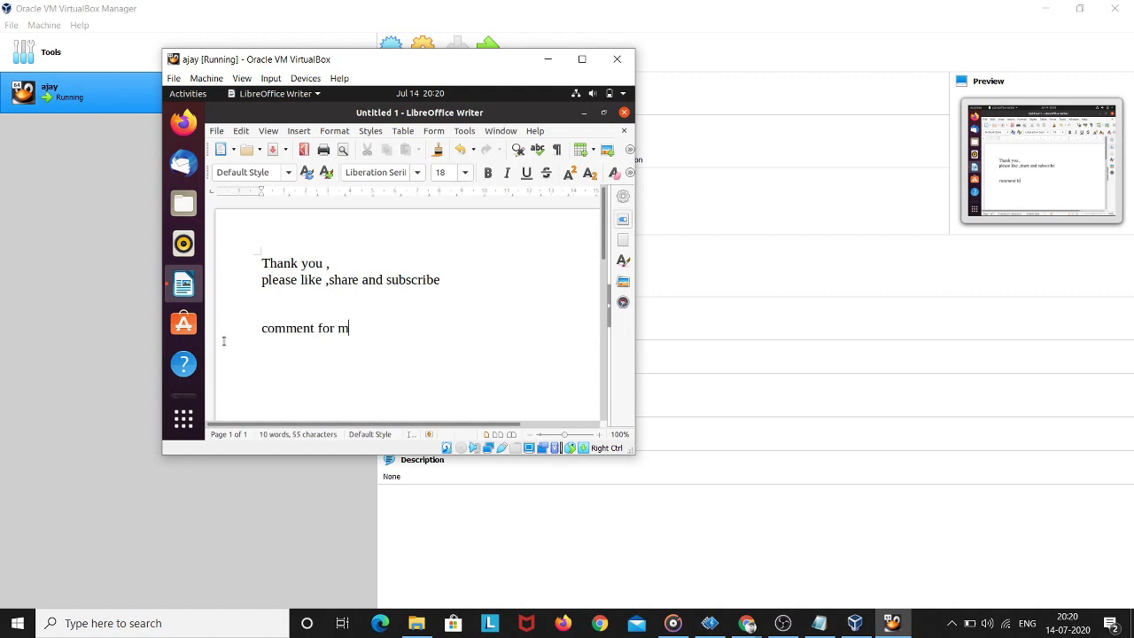
text(ore videos......;)
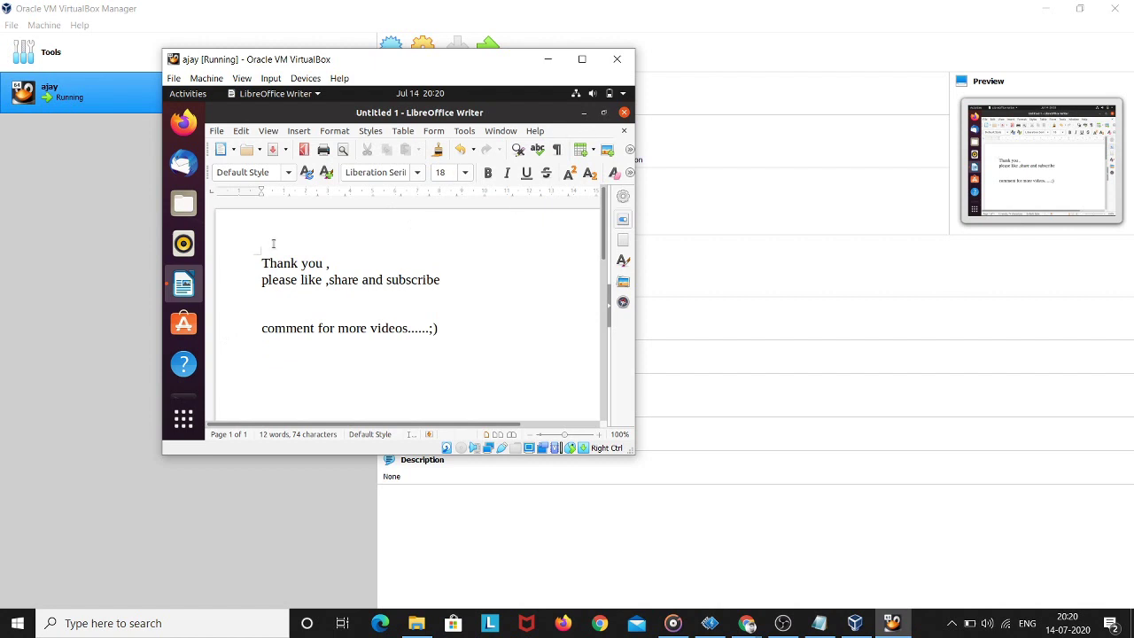
Cancel closing the virtual machine from VirtualBox, and open Ubuntu's own power-off and log-out options instead.
click(617, 60)
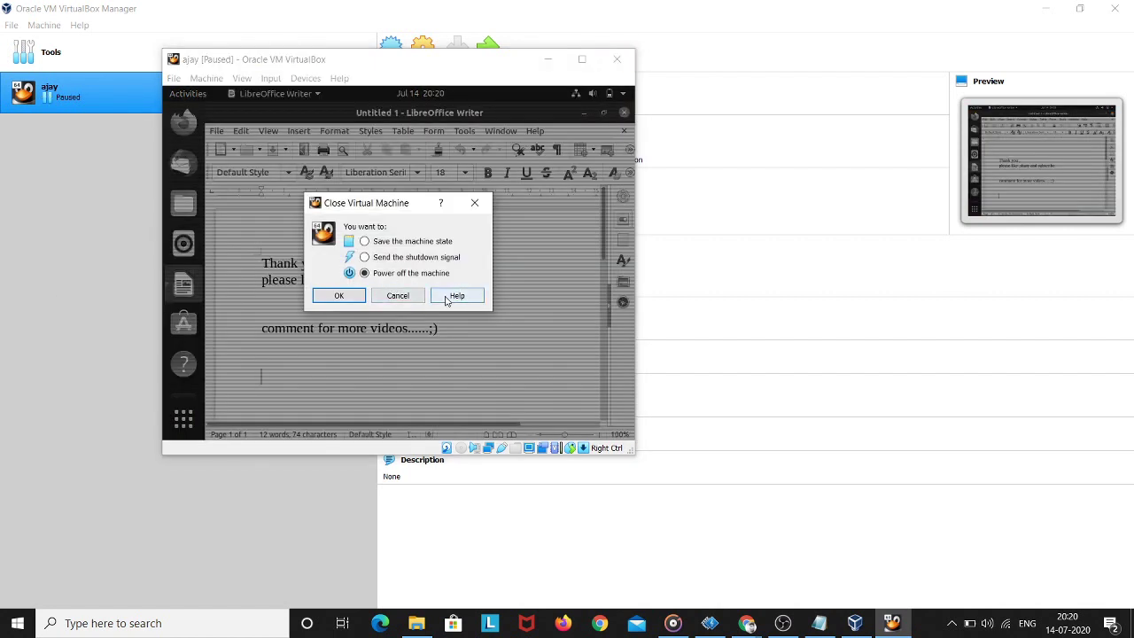
click(405, 301)
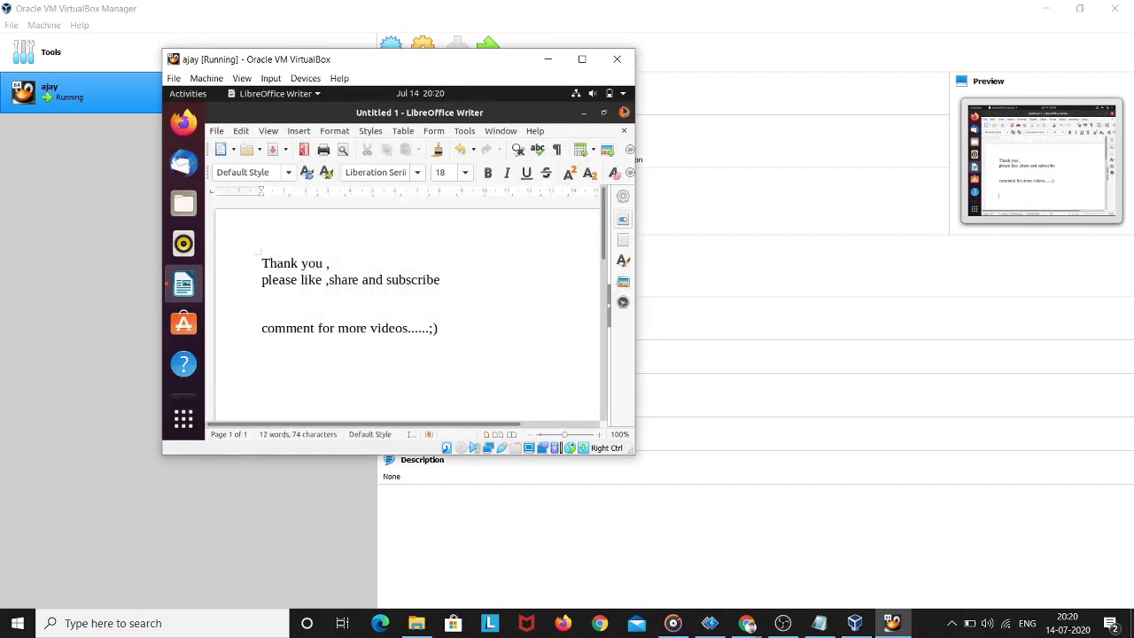
click(624, 94)
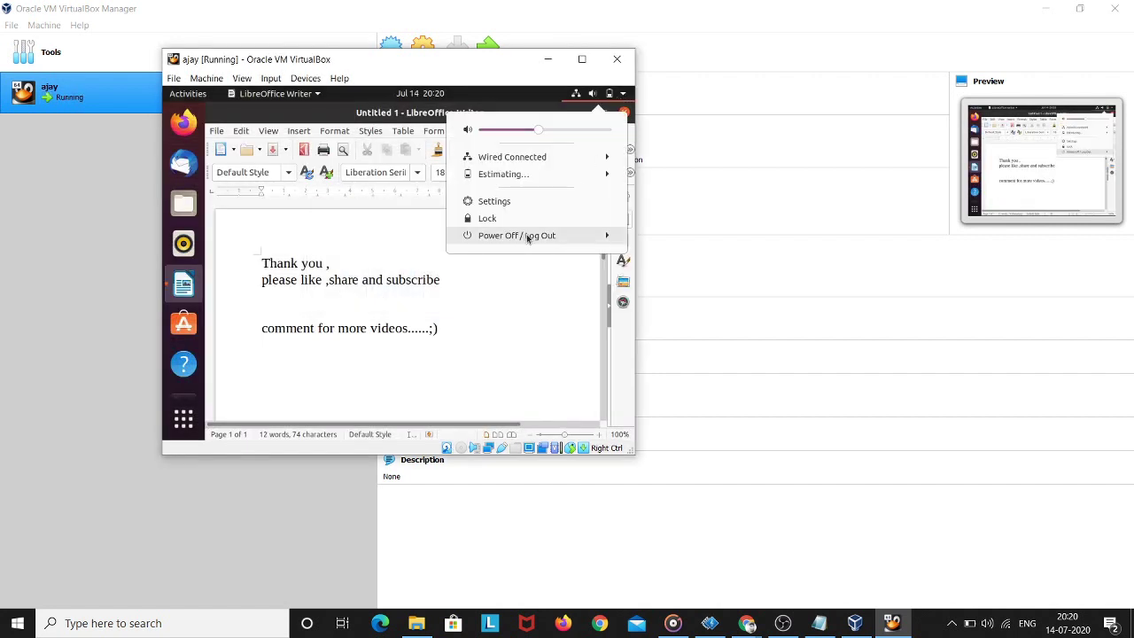